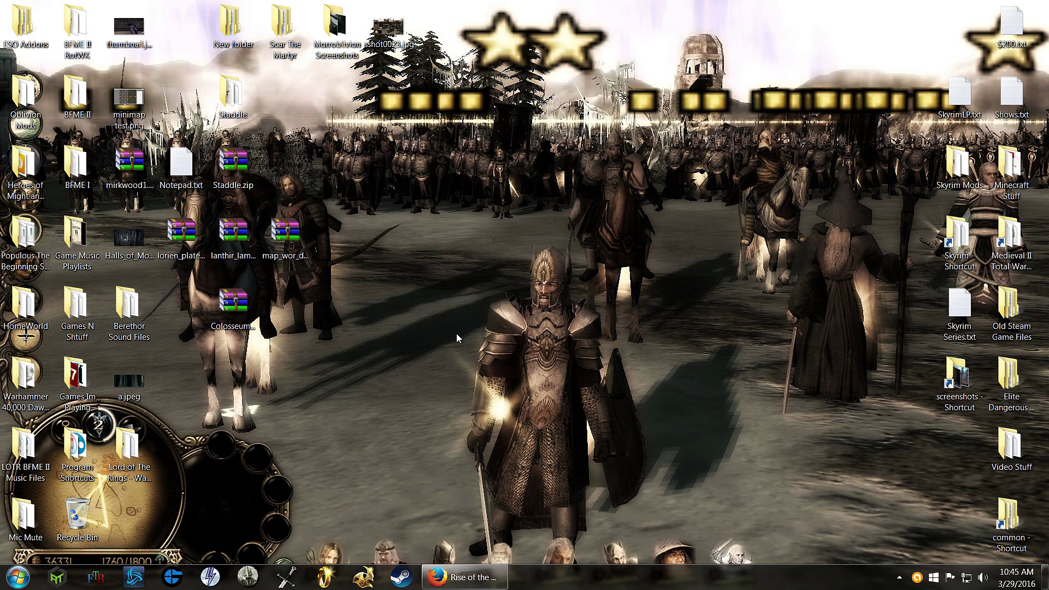
# Return to the Rise of the Witch-king forum page in Firefox and enter the RotWK Maps forum.
pyautogui.click(480, 583)
pyautogui.scroll(-8, 547, 289)
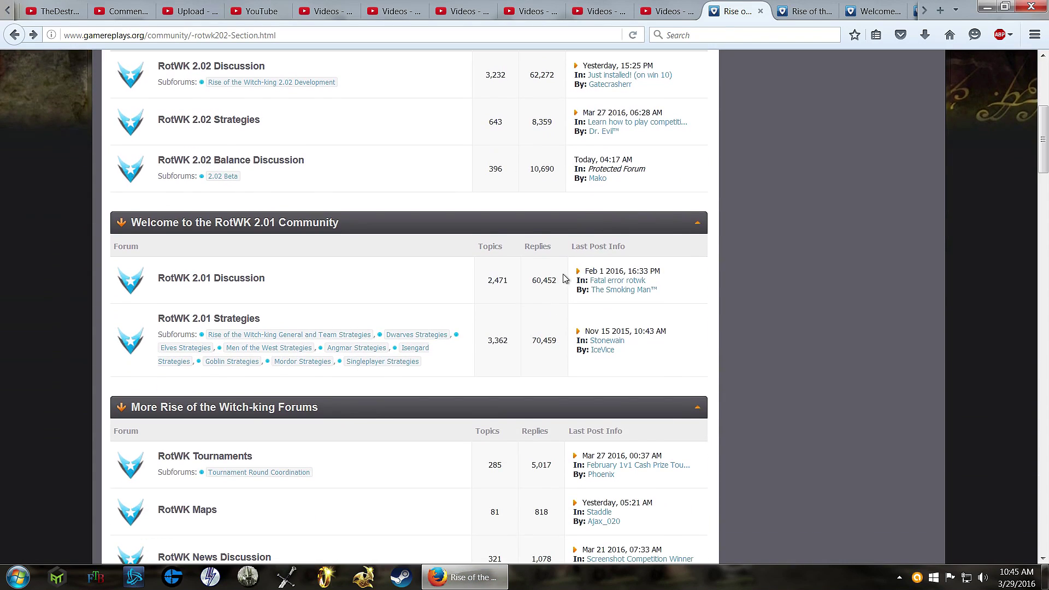
pyautogui.scroll(7, 516, 303)
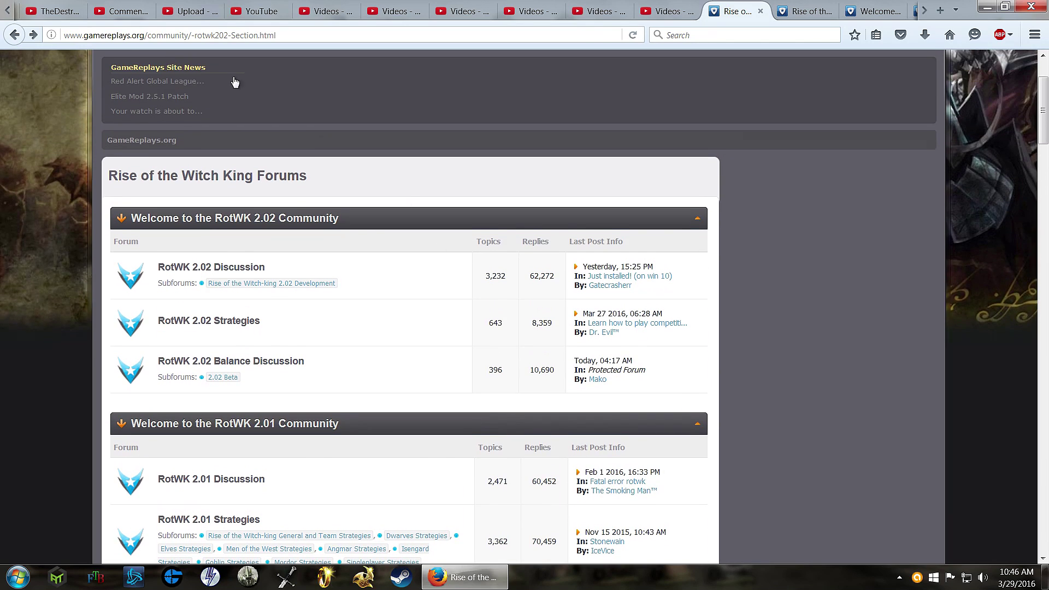
pyautogui.scroll(-5, 398, 246)
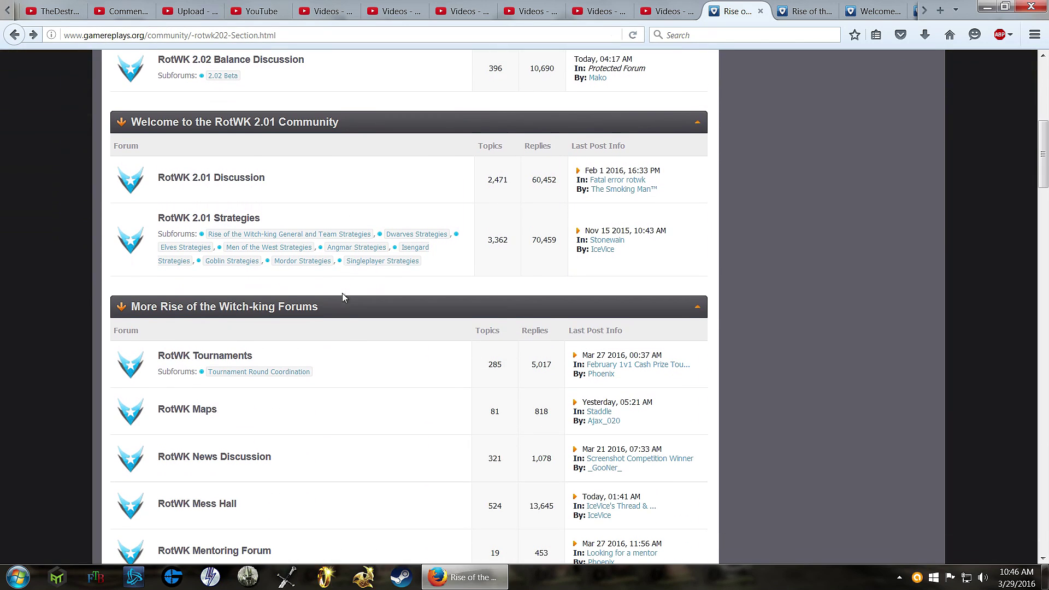
pyautogui.scroll(2, 356, 334)
pyautogui.scroll(-5, 355, 322)
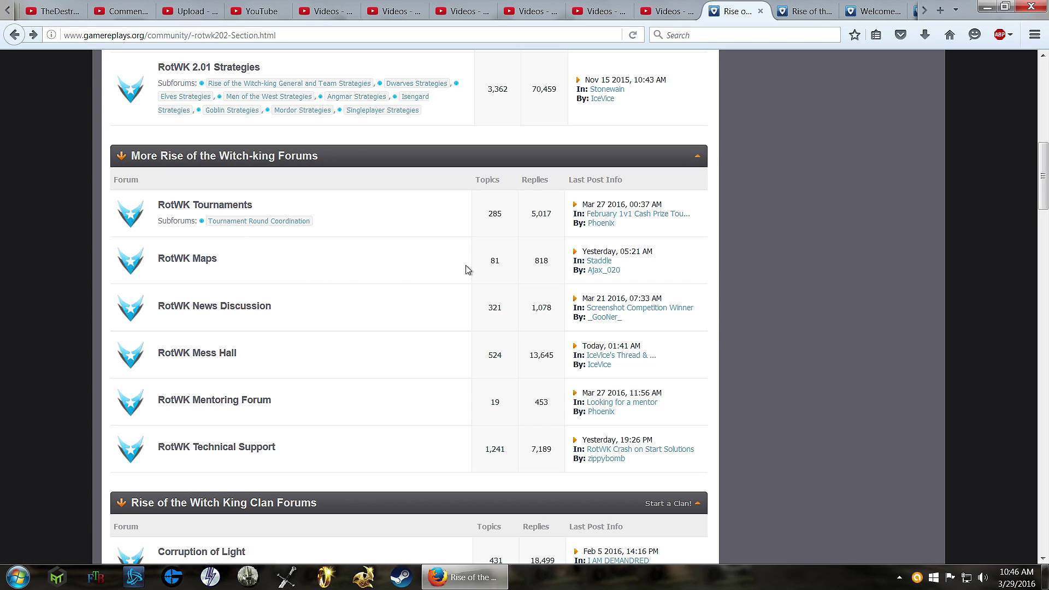
pyautogui.scroll(10, 293, 328)
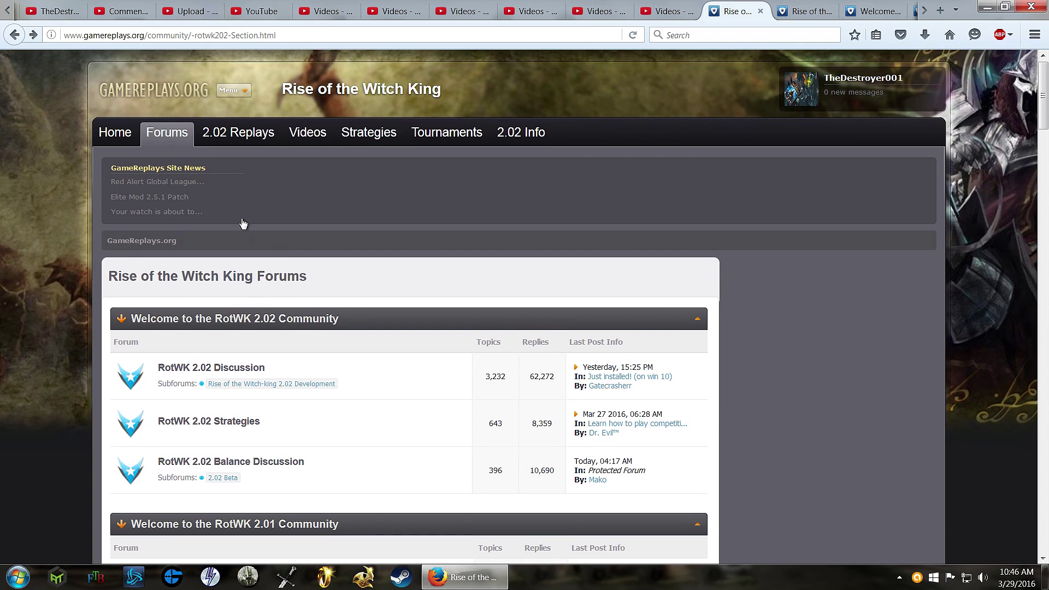
pyautogui.moveTo(164, 145)
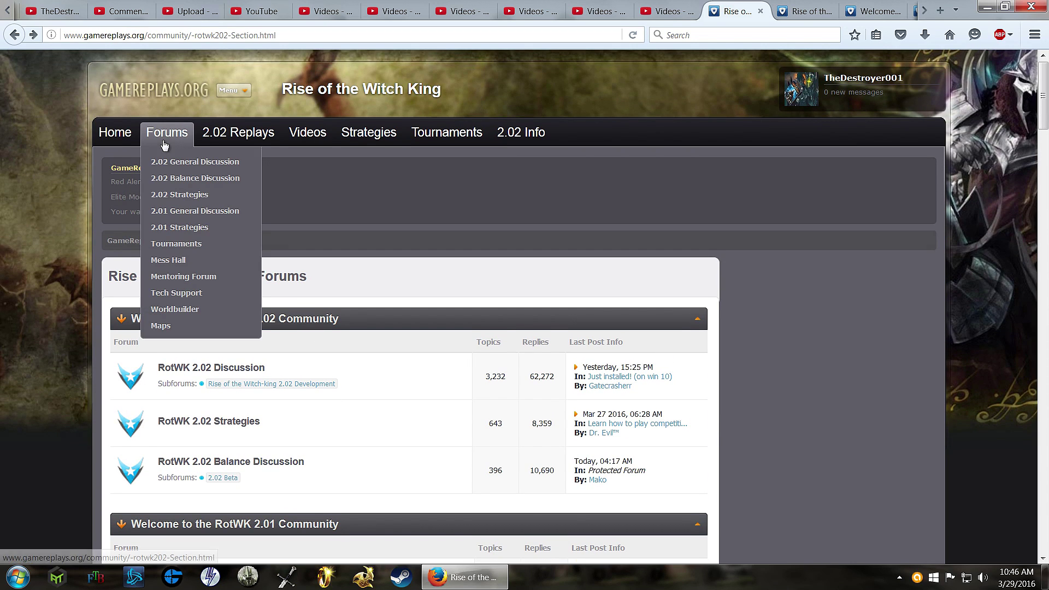
pyautogui.click(183, 328)
# Find the Staddle map topic in the RotWK Maps forum and open it.
pyautogui.scroll(-2, 428, 327)
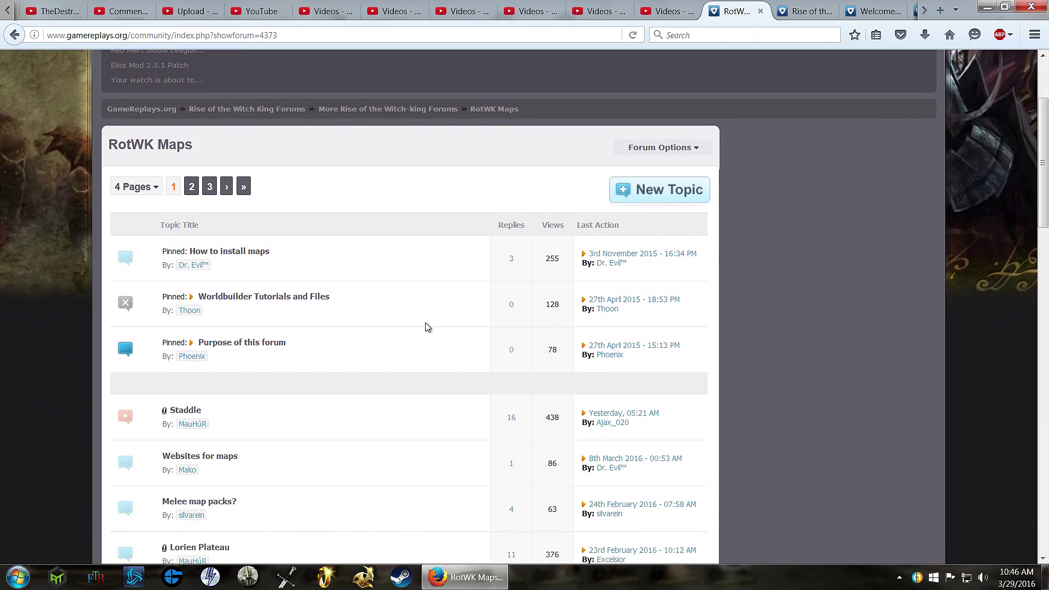
pyautogui.scroll(-3, 427, 326)
pyautogui.scroll(-3, 228, 268)
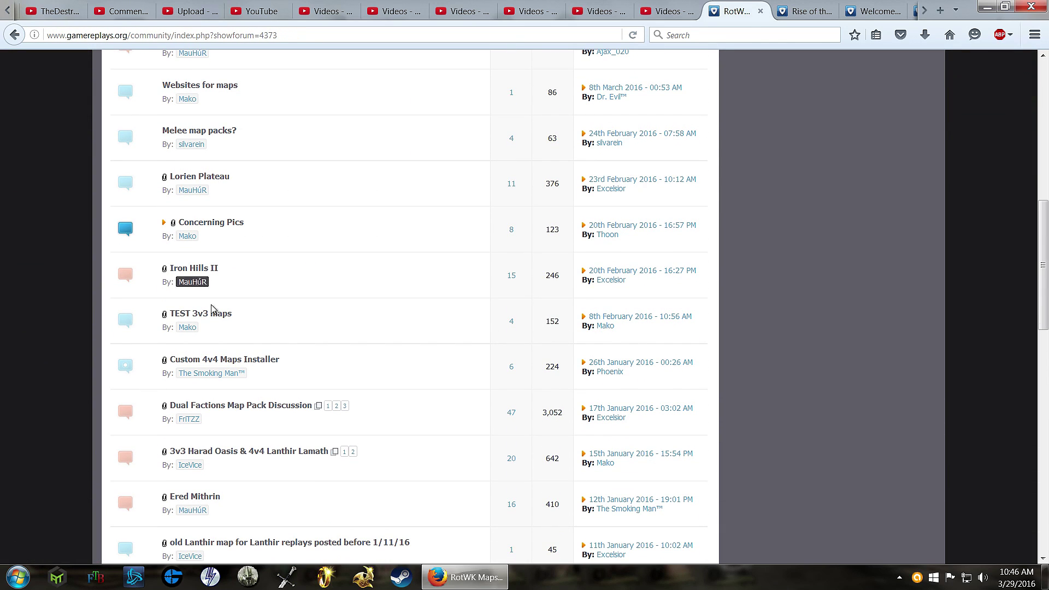
pyautogui.scroll(2, 309, 328)
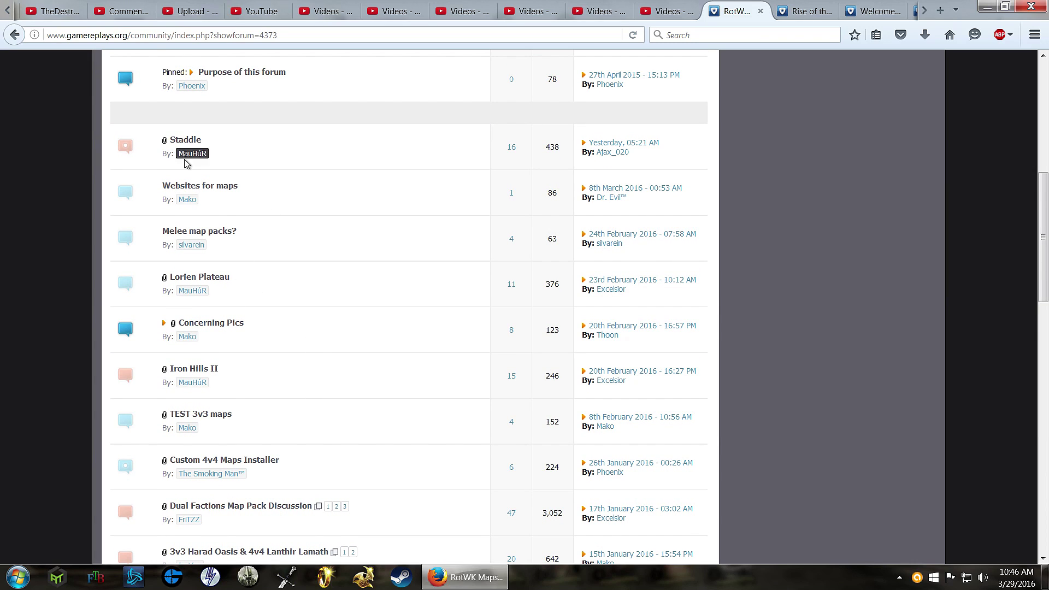
pyautogui.click(186, 140)
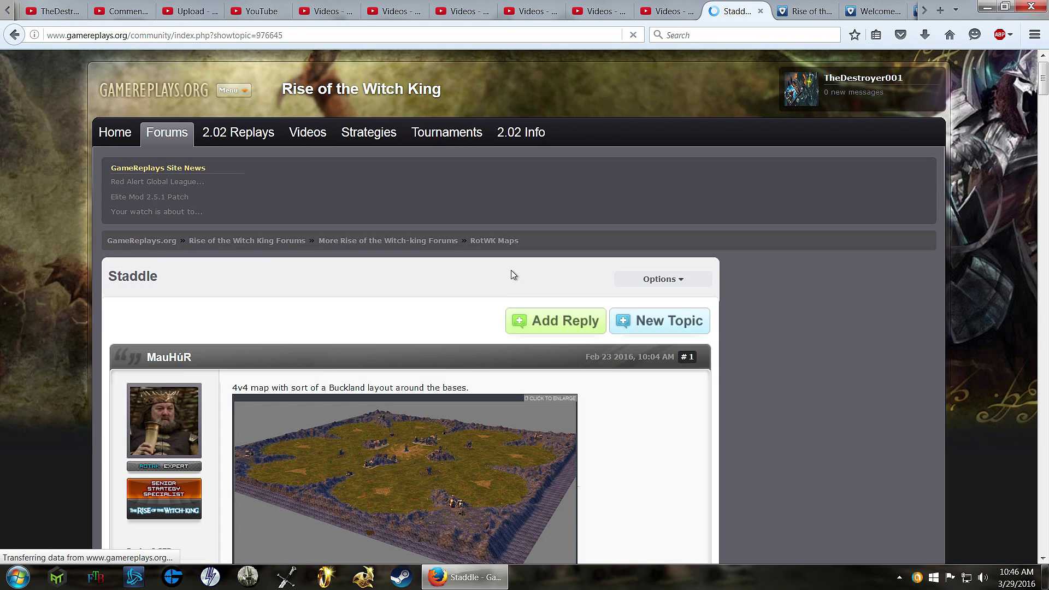
# Download and save the Staddle.zip attachment from the topic post.
pyautogui.scroll(-3, 520, 269)
pyautogui.scroll(-2, 656, 313)
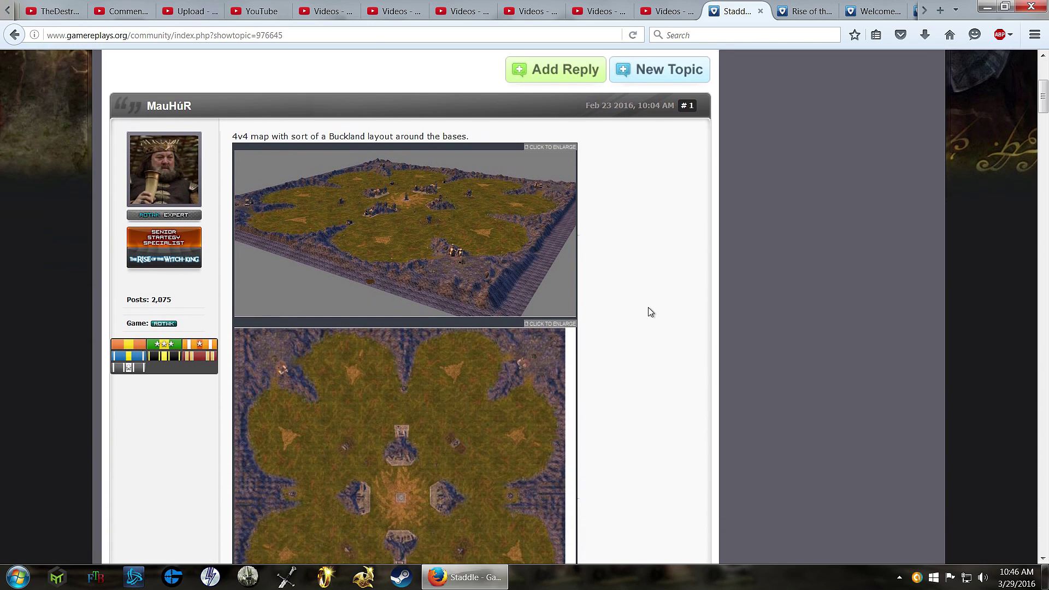
pyautogui.scroll(-7, 619, 309)
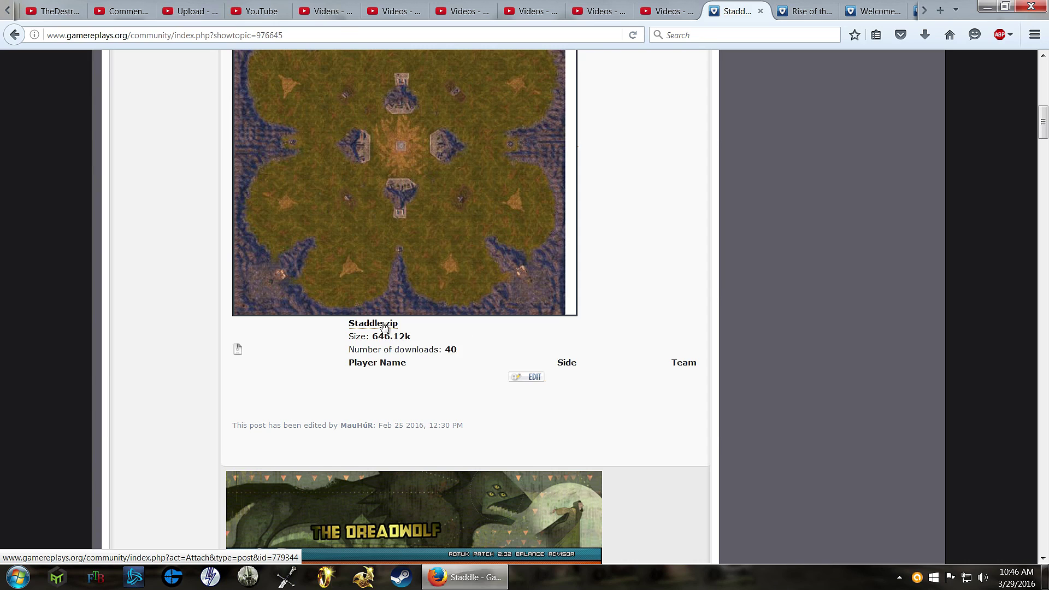
pyautogui.click(384, 325)
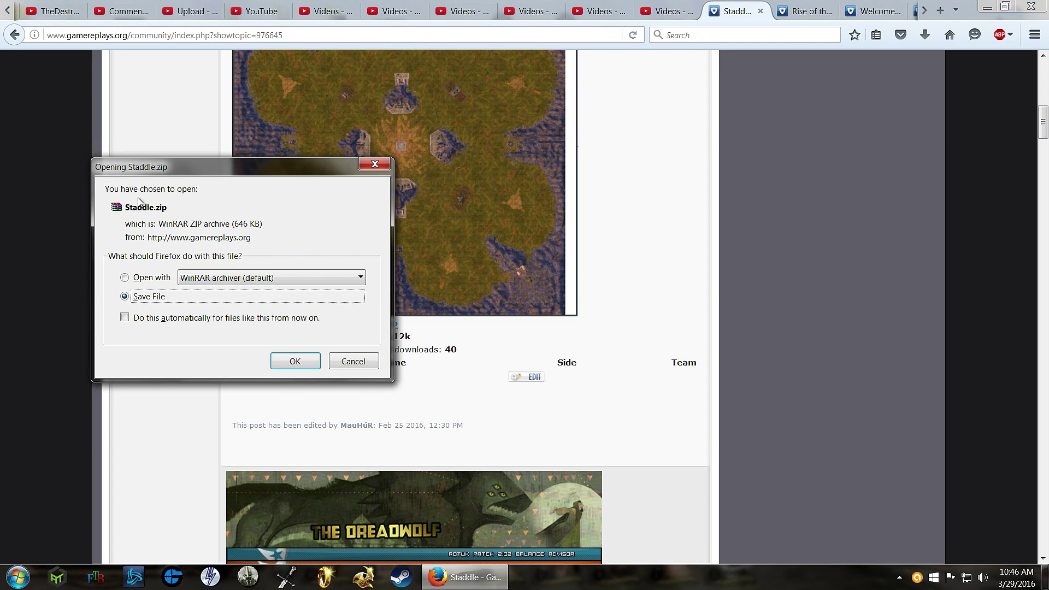
pyautogui.click(301, 360)
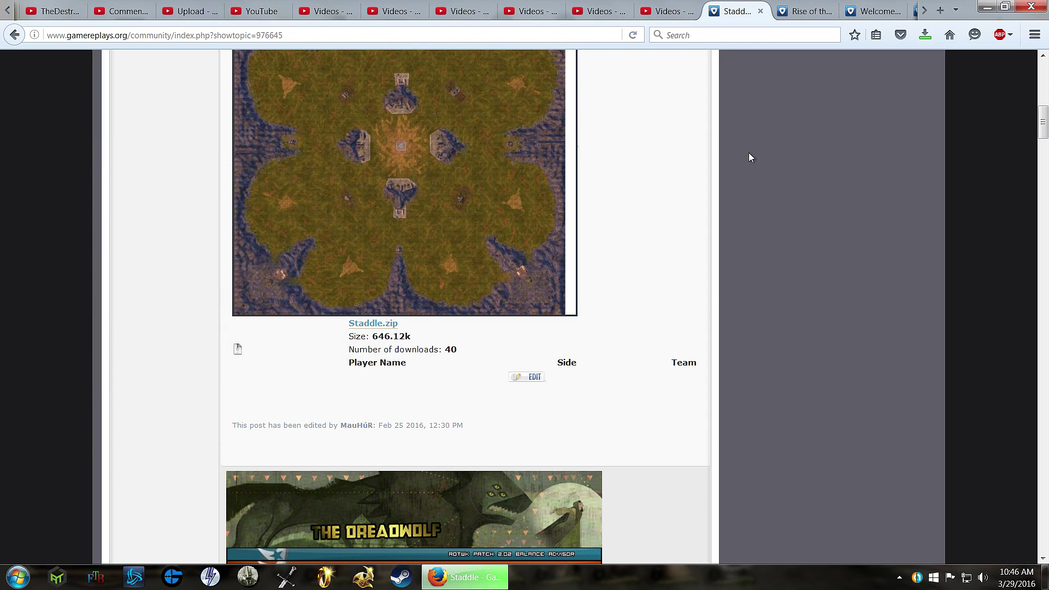
# Move the downloaded Staddle.zip onto the desktop, replacing the older copy, and centre its icon.
pyautogui.click(922, 38)
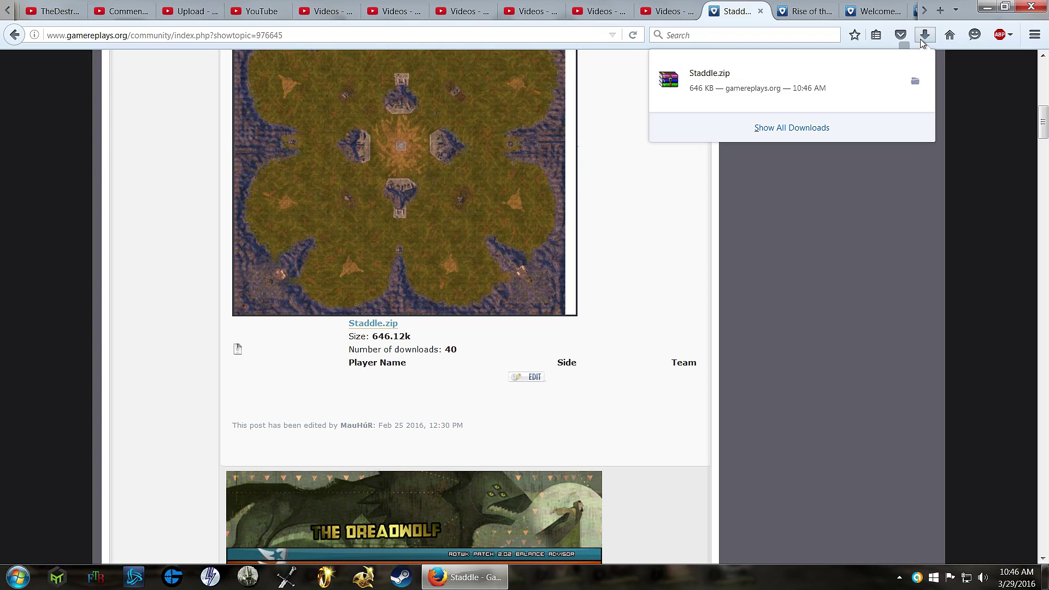
pyautogui.click(915, 83)
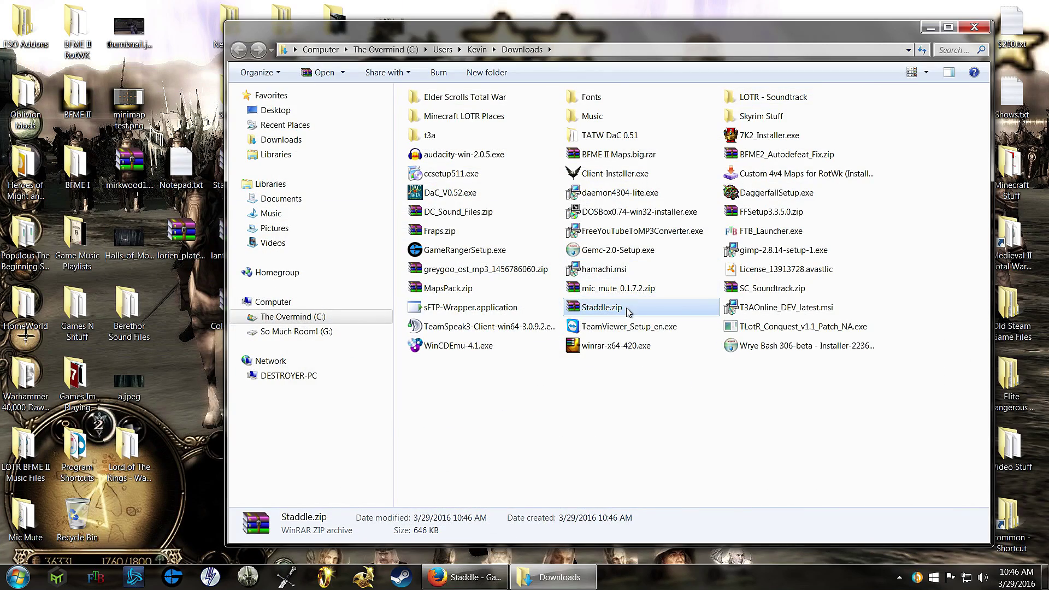
pyautogui.moveTo(628, 311); pyautogui.dragTo(192, 496)
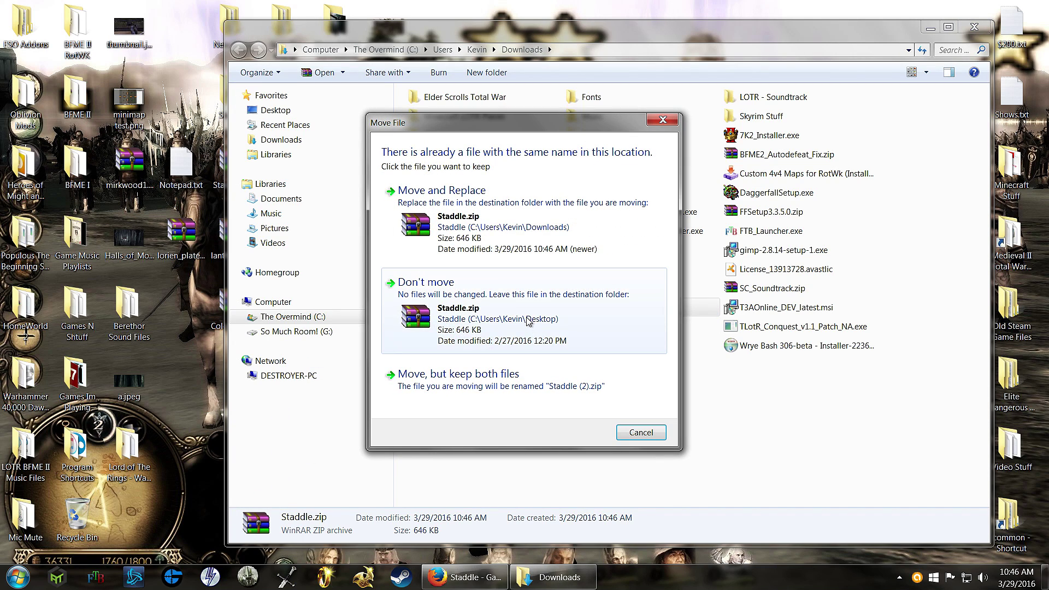
pyautogui.click(477, 245)
pyautogui.click(974, 27)
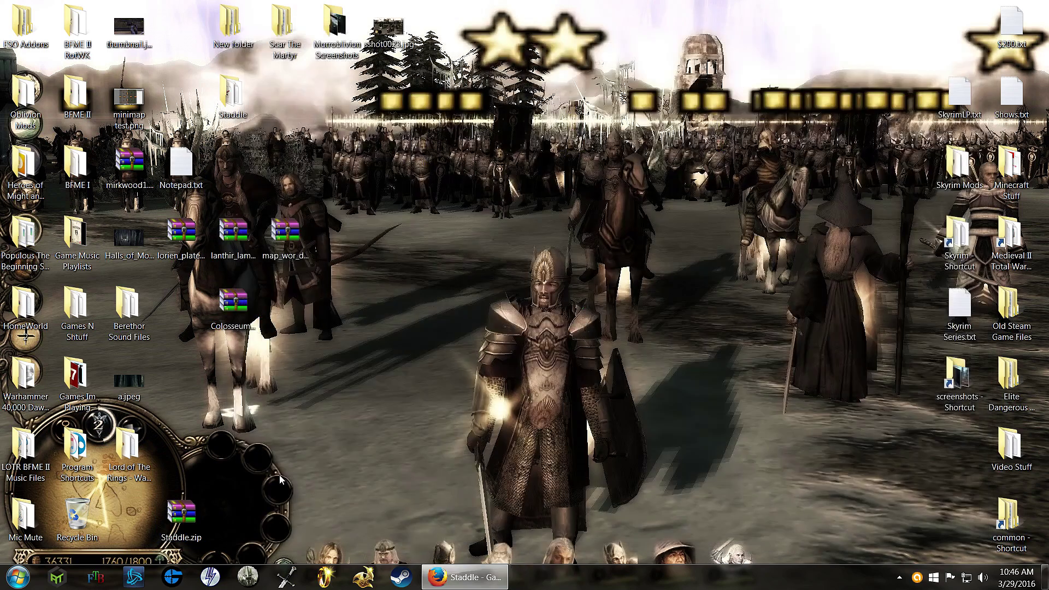
pyautogui.moveTo(192, 514); pyautogui.dragTo(621, 262)
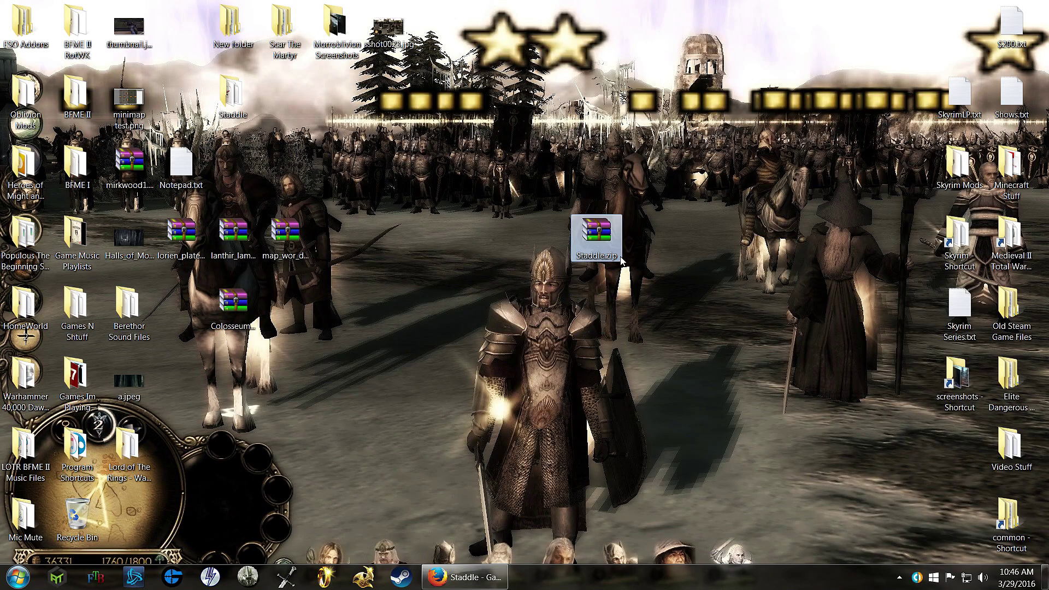
# Open Staddle.zip from the desktop in WinRAR and dismiss the licence reminder.
pyautogui.doubleClick(595, 233)
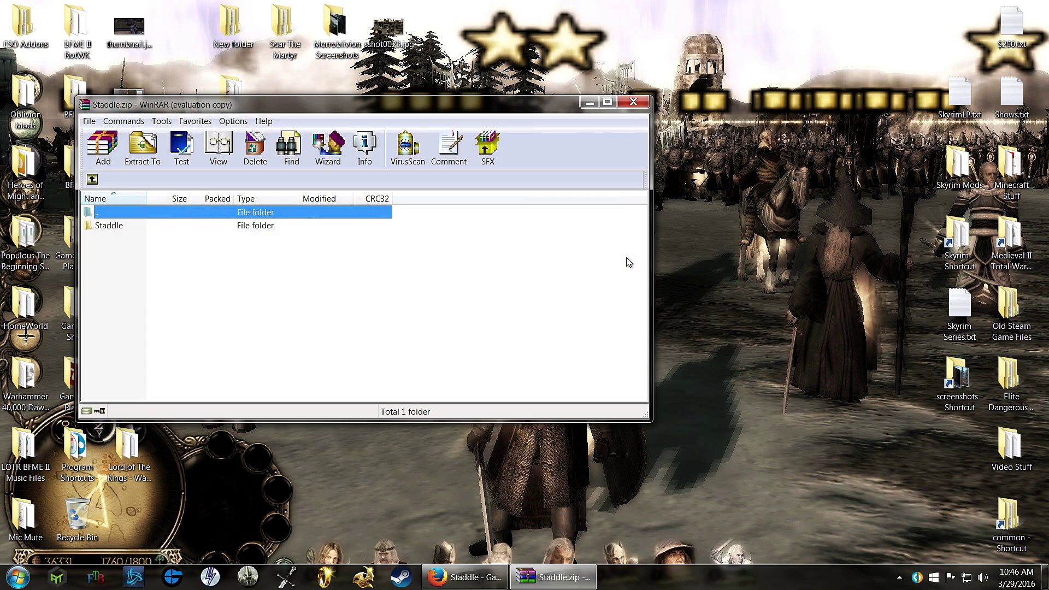
pyautogui.moveTo(235, 105); pyautogui.dragTo(569, 143)
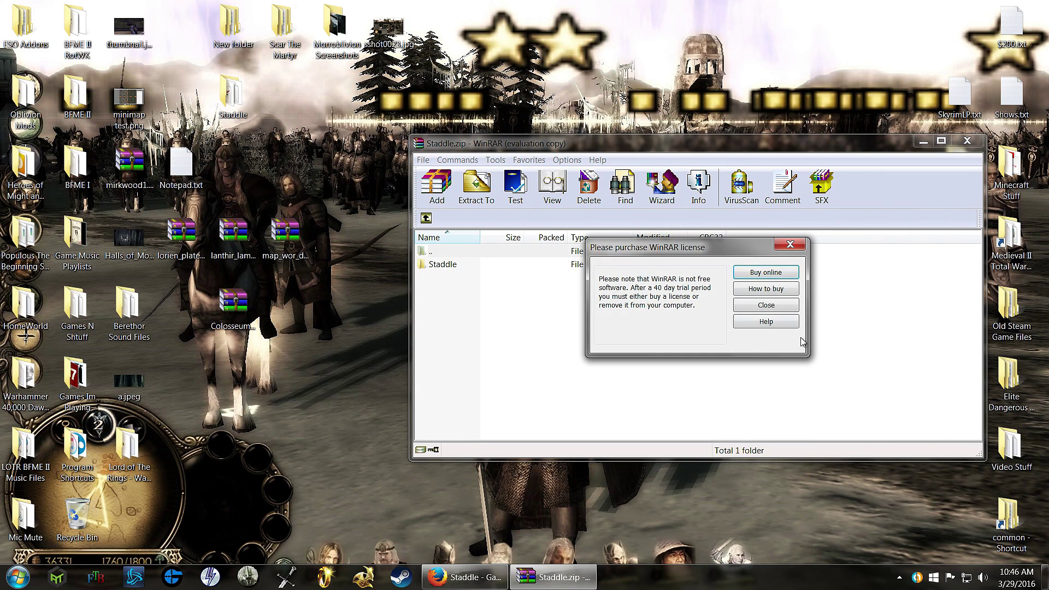
pyautogui.click(777, 306)
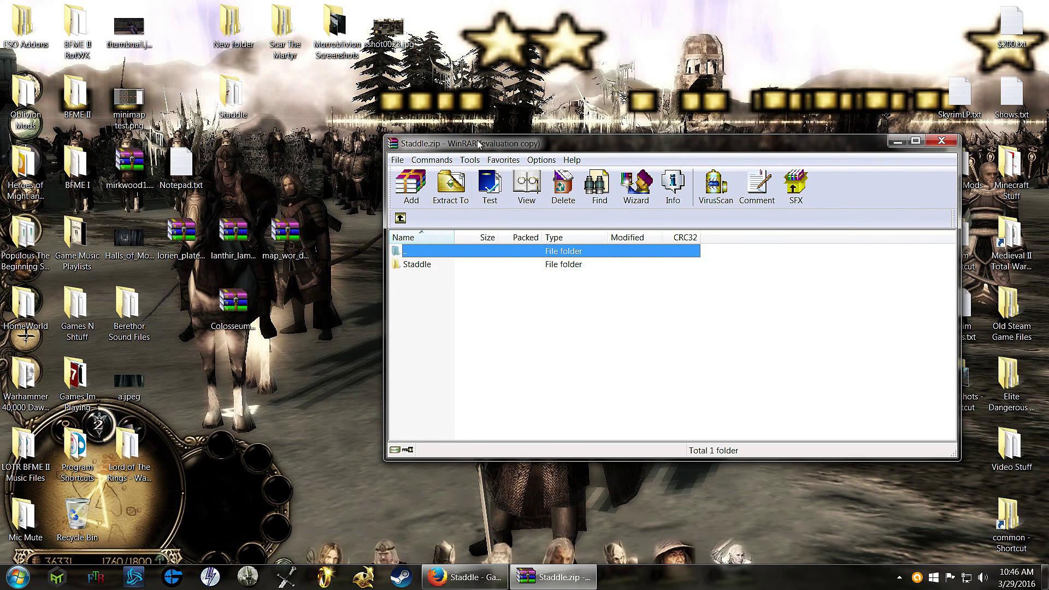
pyautogui.moveTo(477, 140); pyautogui.dragTo(550, 144)
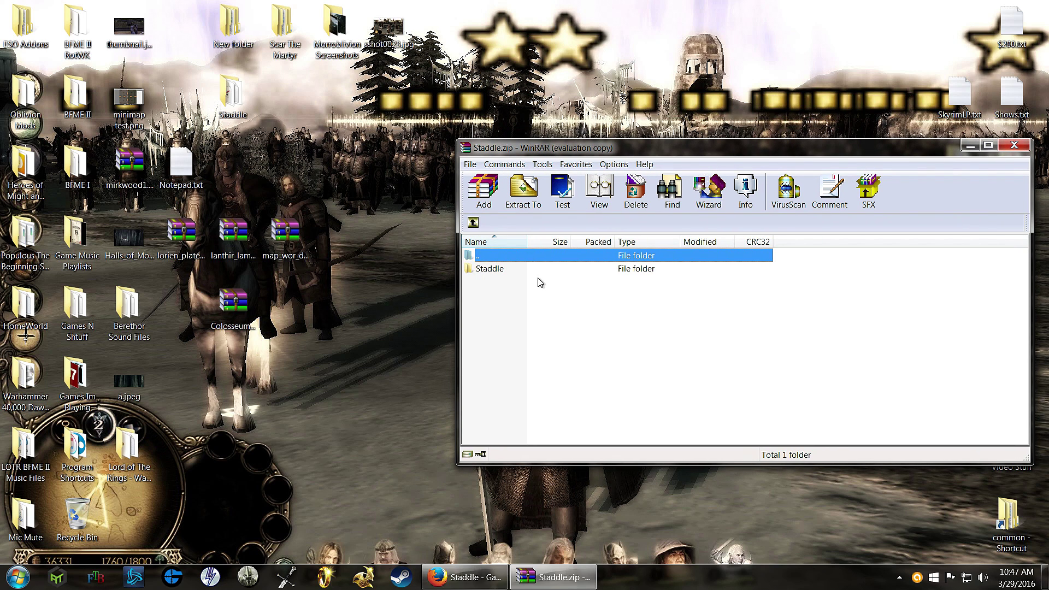
# Extract the Staddle folder to the desktop, merging and replacing Staddle.map and the .tga files.
pyautogui.rightClick(504, 270)
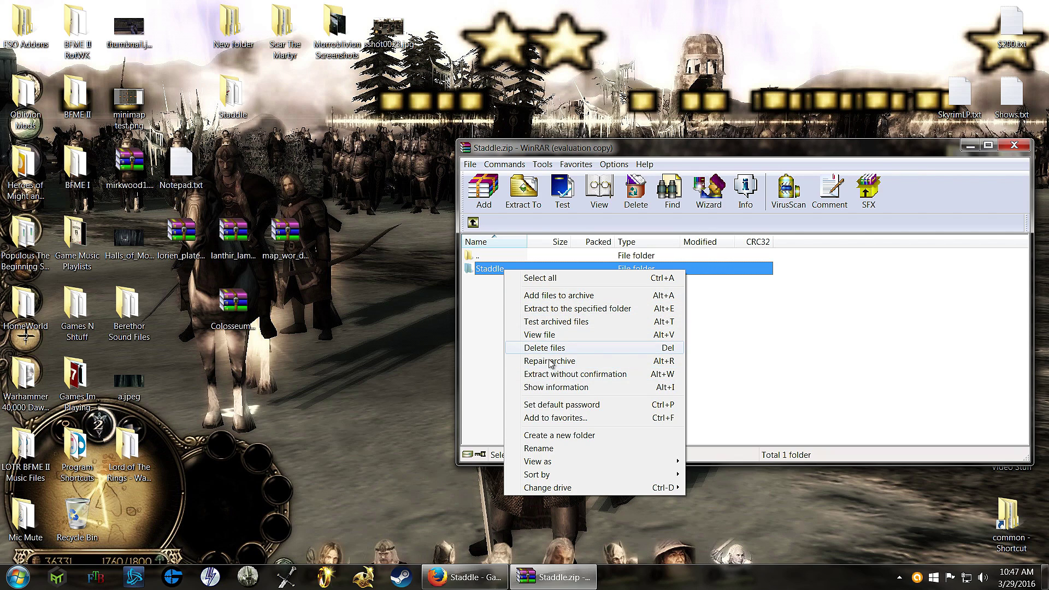
pyautogui.click(421, 310)
pyautogui.moveTo(486, 269); pyautogui.dragTo(447, 303)
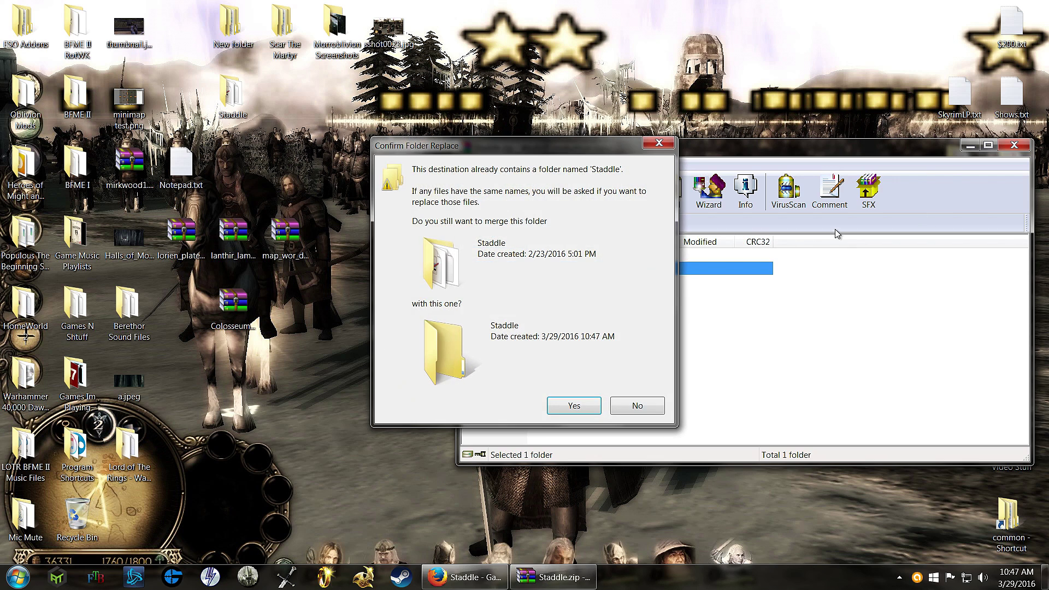
pyautogui.click(574, 407)
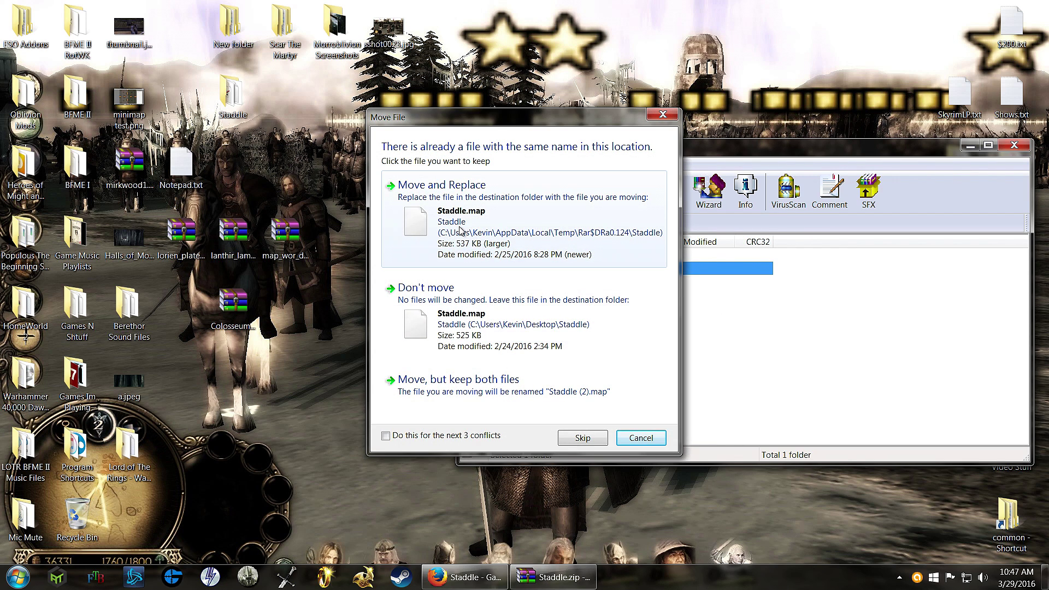
pyautogui.click(461, 230)
pyautogui.click(475, 231)
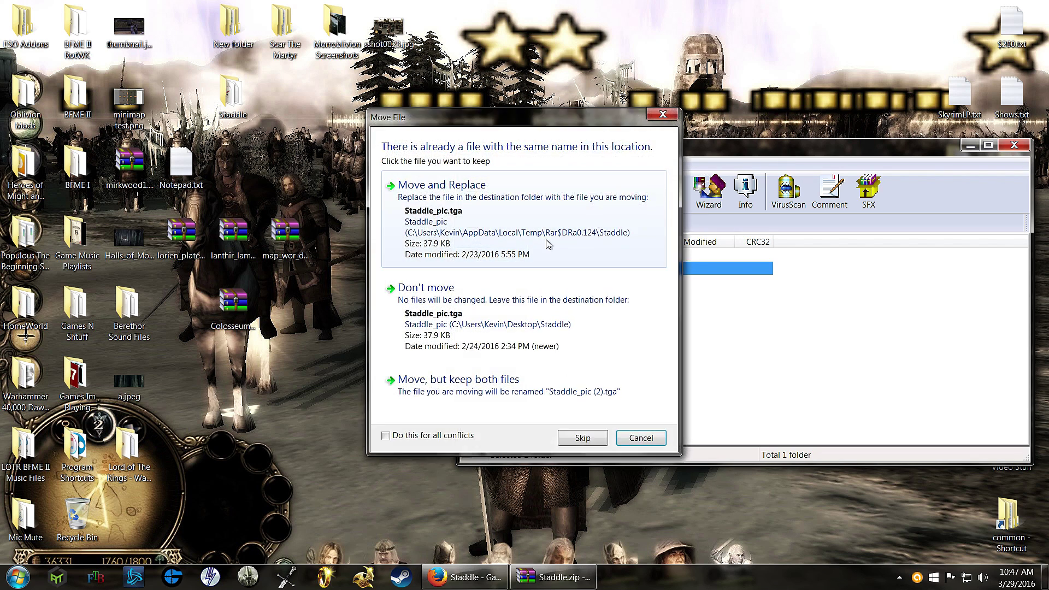
pyautogui.click(480, 241)
pyautogui.click(1014, 145)
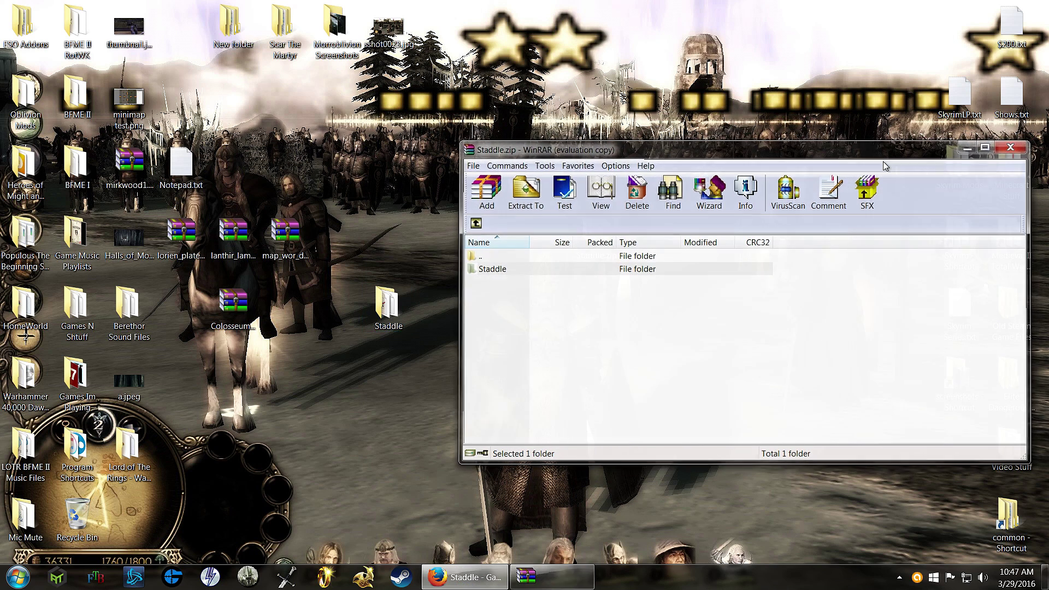
pyautogui.moveTo(404, 309); pyautogui.dragTo(490, 320)
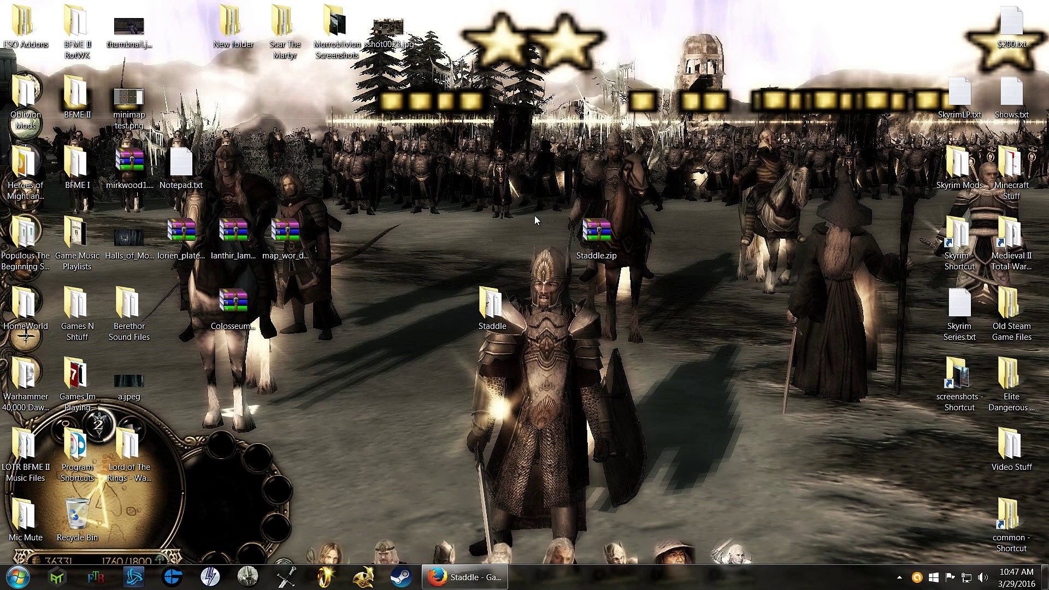
# Open the desktop Staddle folder to verify Staddle.map and three .tga files, then reposition it.
pyautogui.moveTo(502, 308); pyautogui.dragTo(452, 307)
pyautogui.doubleClick(447, 307)
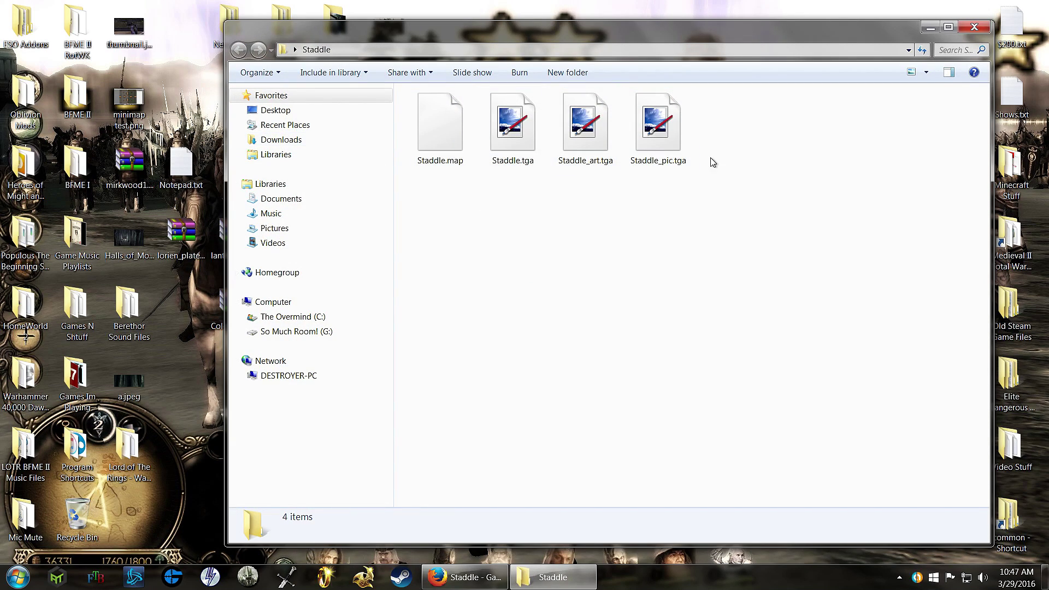
pyautogui.click(974, 26)
pyautogui.moveTo(441, 305); pyautogui.dragTo(466, 270)
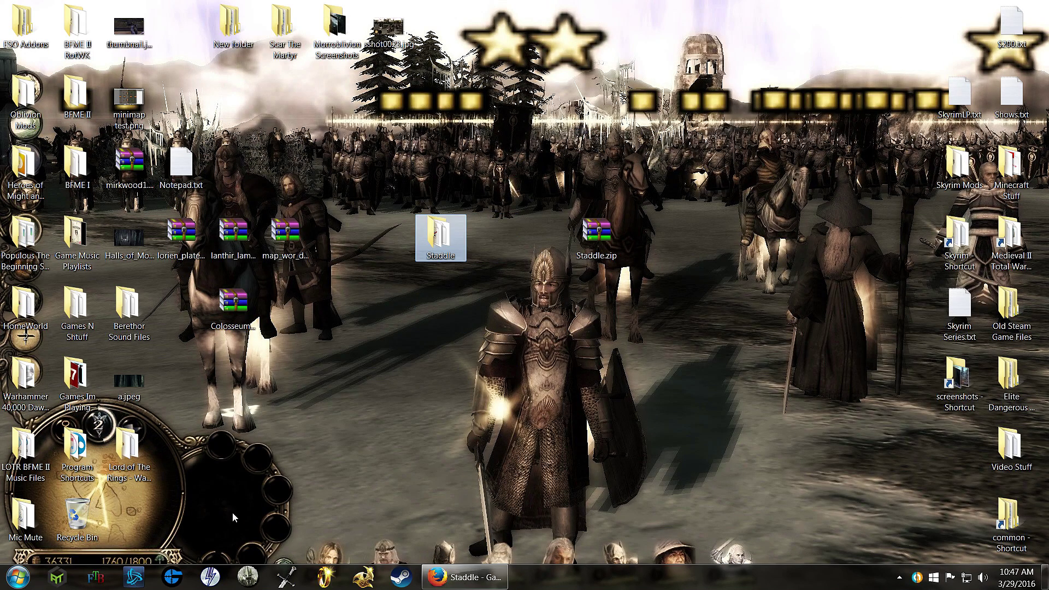
# Open the AppData Roaming folder by searching %appdata% from the Start menu.
pyautogui.click(7, 582)
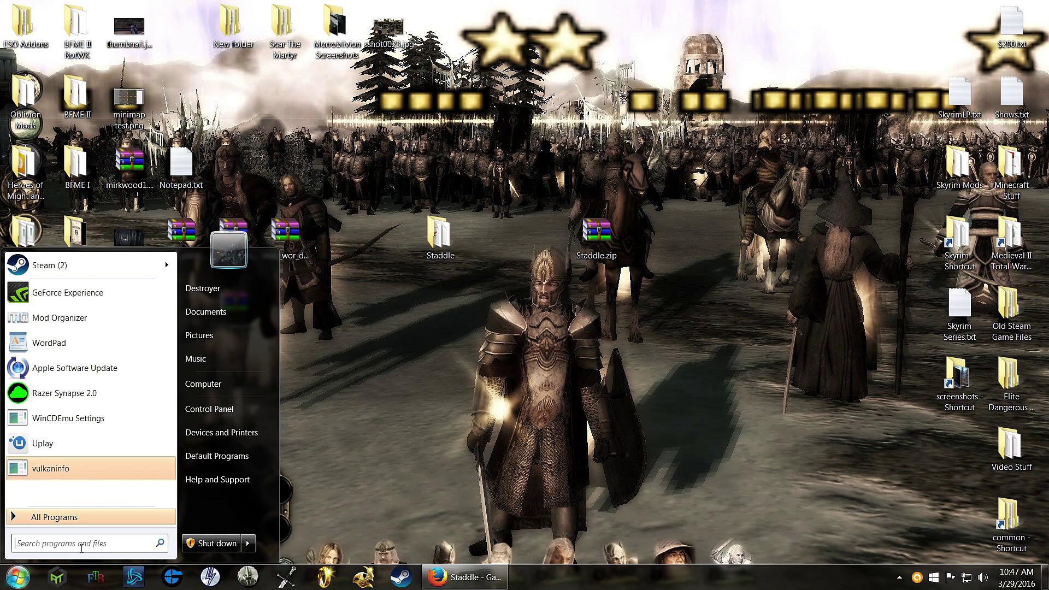
pyautogui.click(82, 547)
pyautogui.write('%appdata')
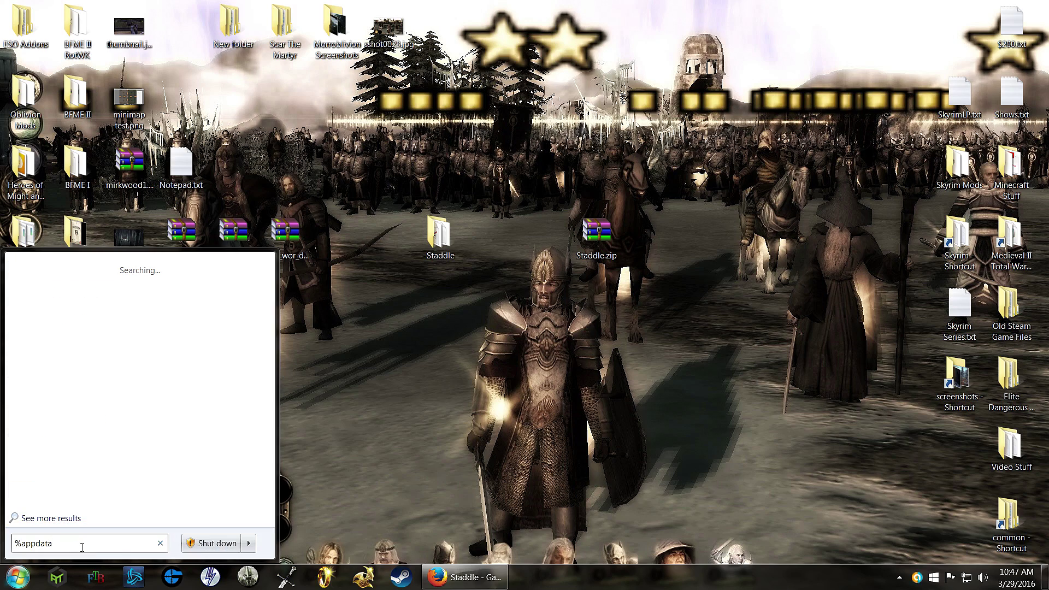
pyautogui.write('%')
pyautogui.press('Return')
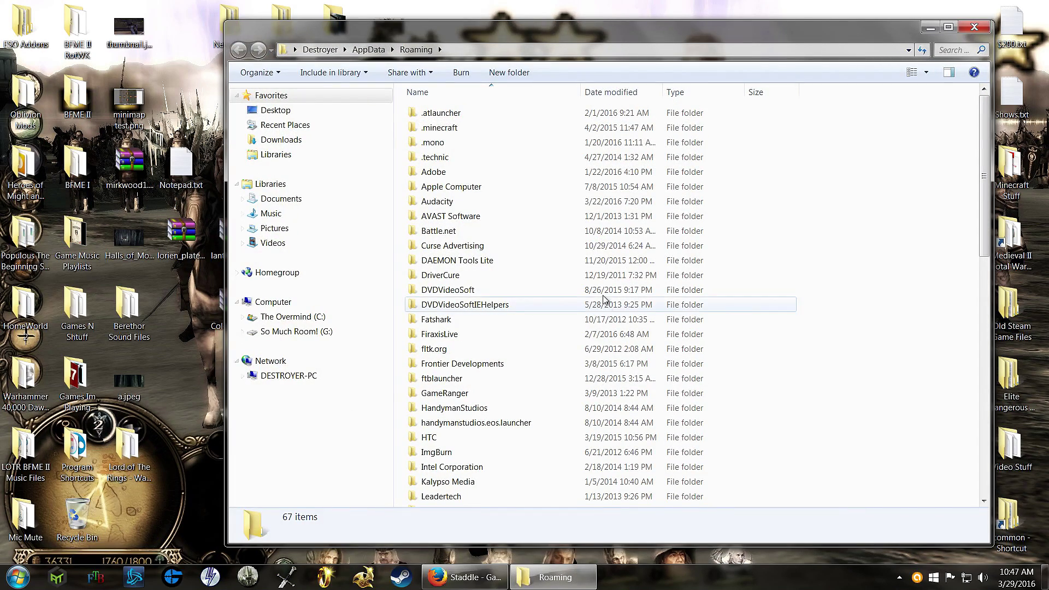
# Open the My Battle for Middle-earth(tm) II Files folder in Roaming.
pyautogui.scroll(-5, 489, 184)
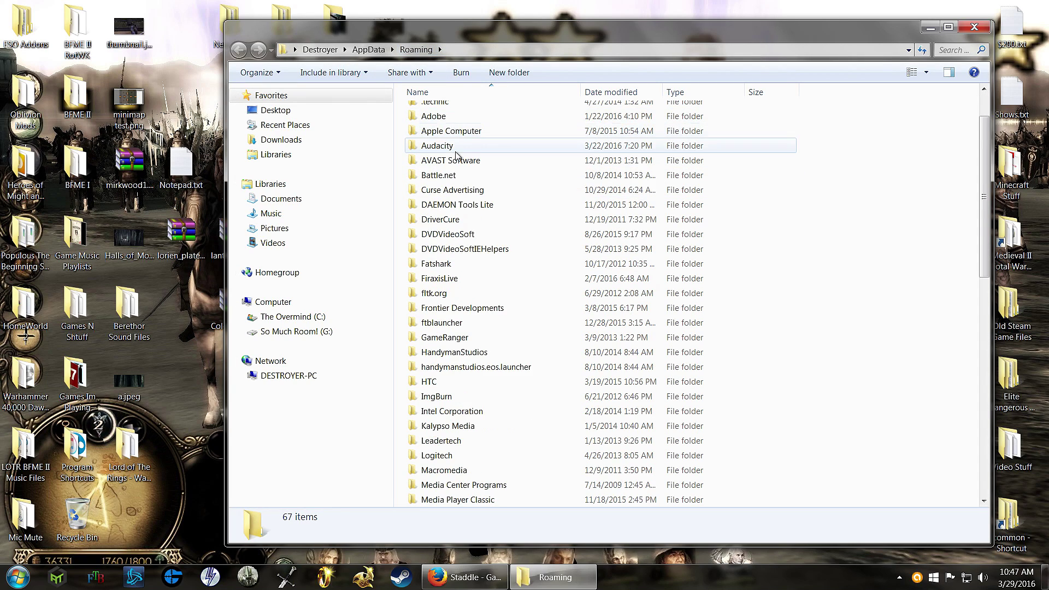
pyautogui.scroll(3, 471, 250)
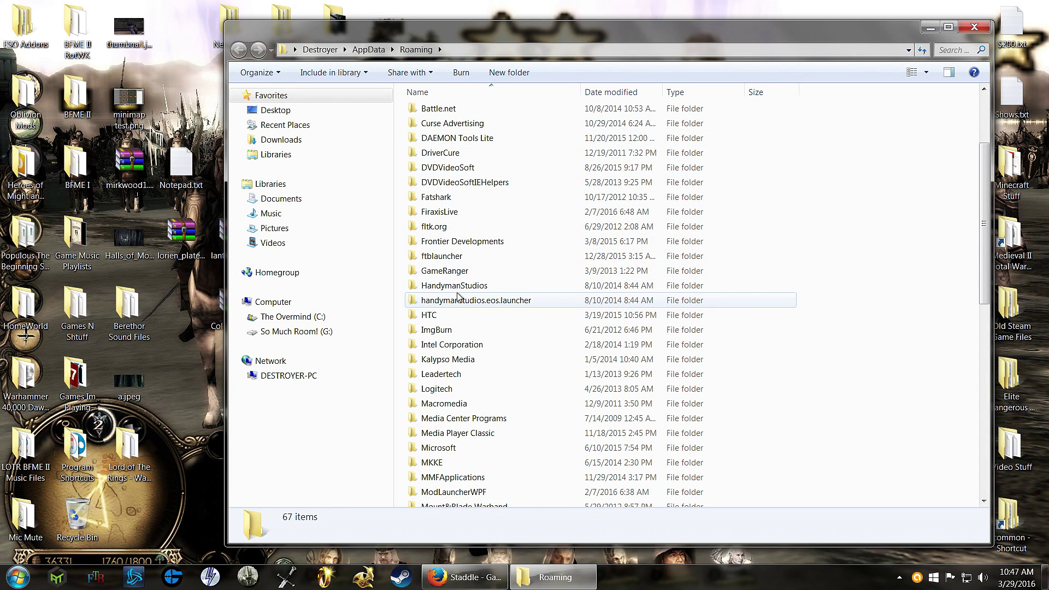
pyautogui.scroll(2, 462, 262)
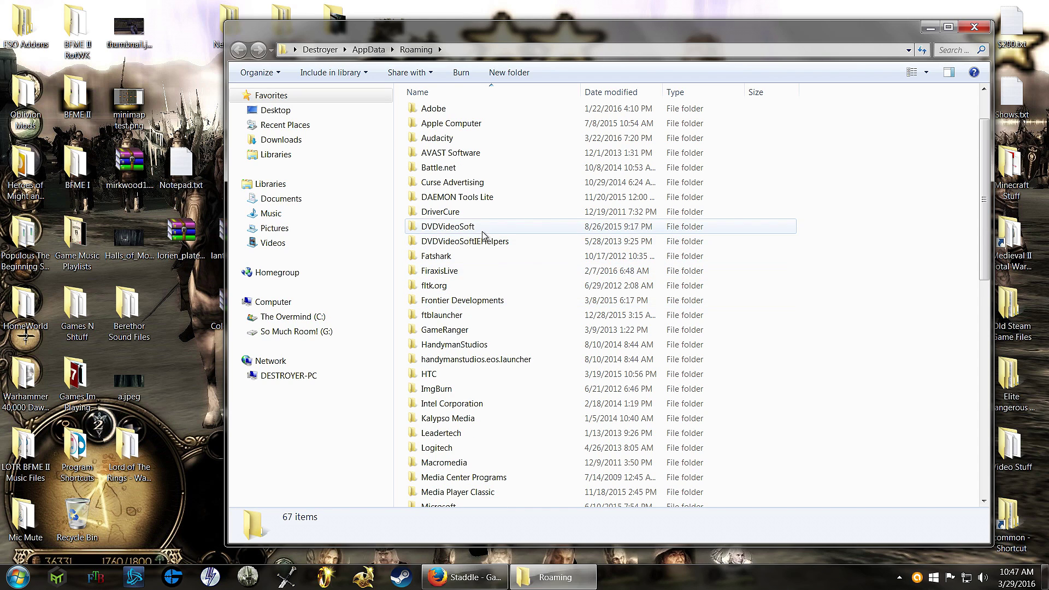
pyautogui.scroll(-9, 484, 235)
pyautogui.scroll(1, 500, 282)
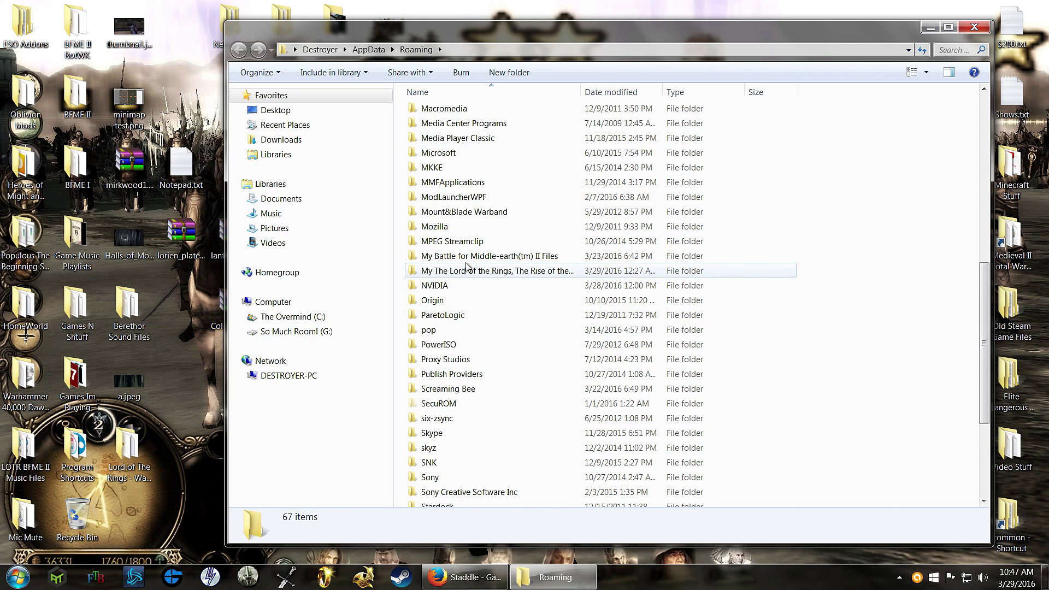
pyautogui.doubleClick(543, 264)
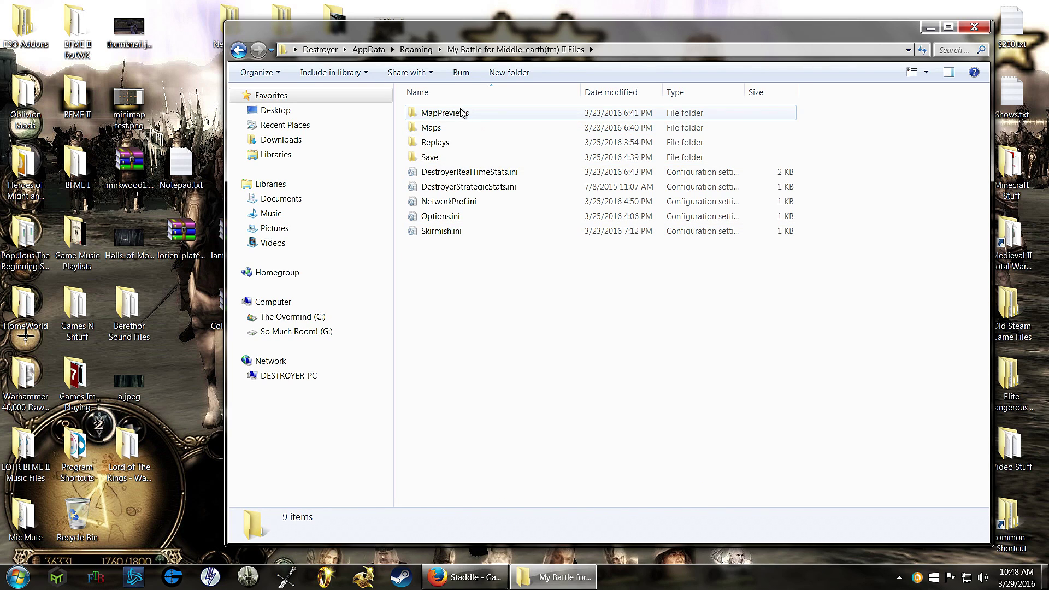
# Back out of the BFME II Maps folder and open the Rise of the Witch-king Files Maps folder.
pyautogui.doubleClick(442, 132)
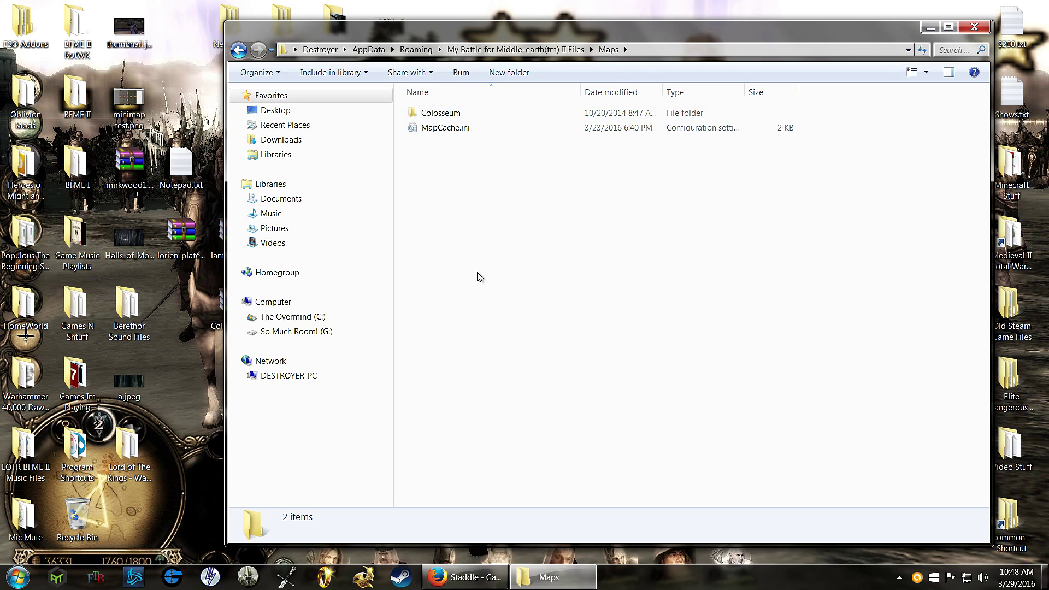
pyautogui.press('BackSpace')
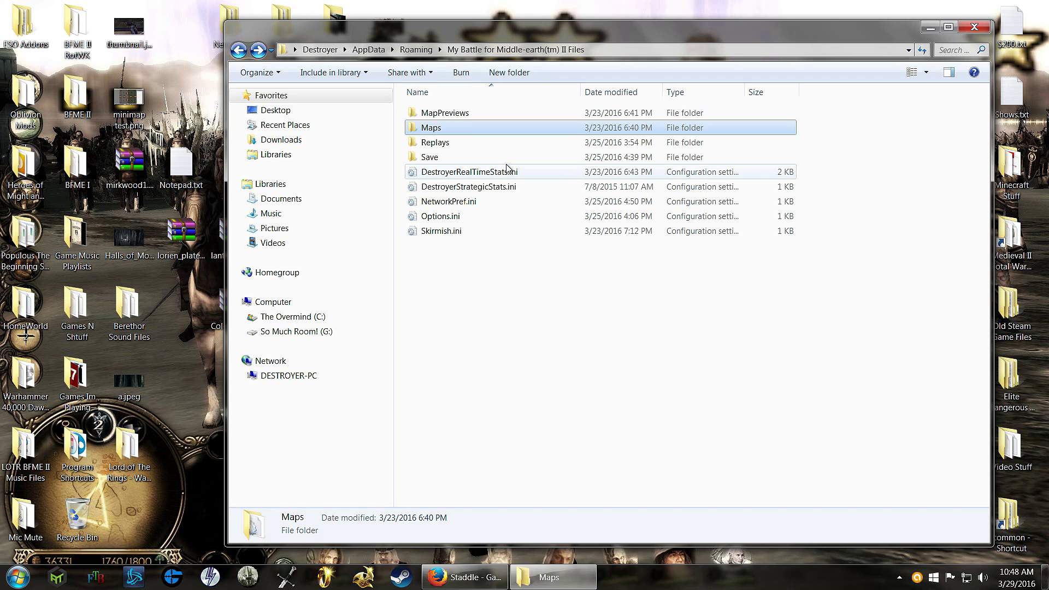
pyautogui.press('BackSpace')
pyautogui.scroll(-2, 481, 431)
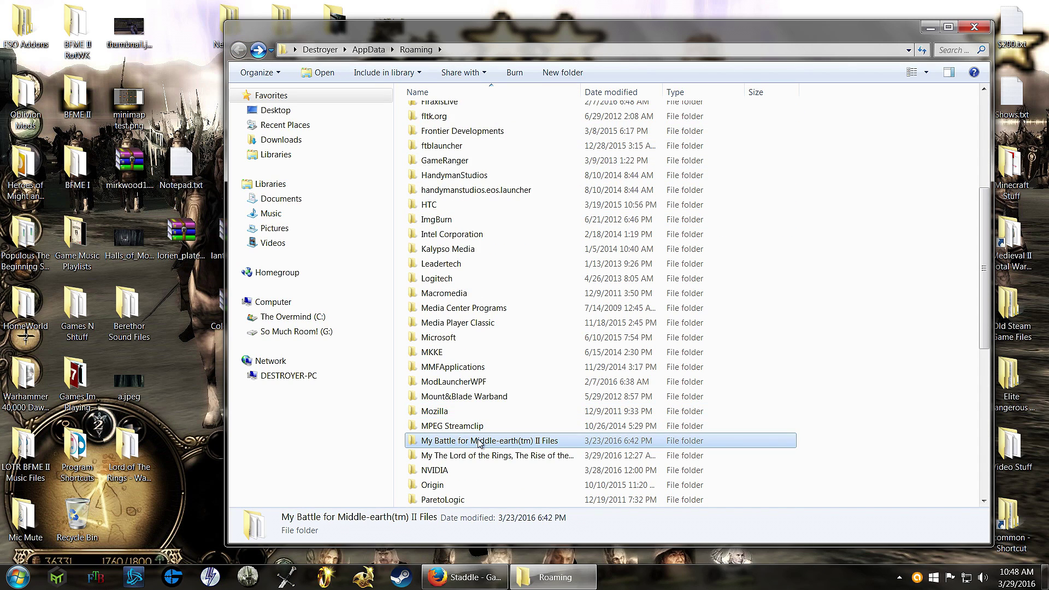
pyautogui.doubleClick(481, 451)
pyautogui.moveTo(486, 40); pyautogui.dragTo(594, 61)
pyautogui.doubleClick(736, 125)
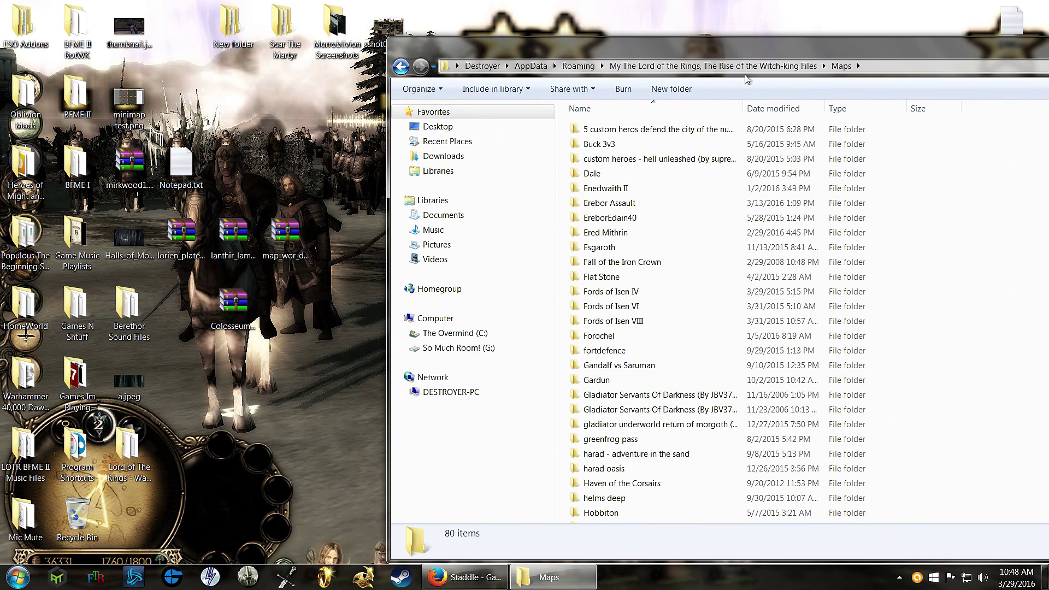
# Drag the desktop Staddle folder into the Witch-king Maps folder, merging and replacing its files.
pyautogui.moveTo(768, 46); pyautogui.dragTo(840, 28)
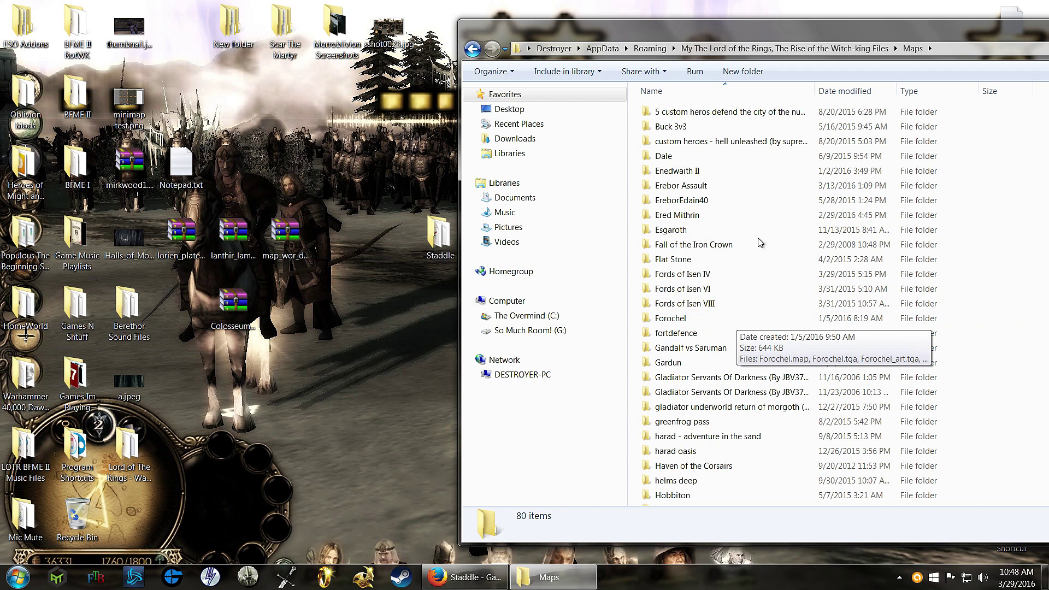
pyautogui.moveTo(753, 30); pyautogui.dragTo(760, 28)
pyautogui.moveTo(451, 241); pyautogui.dragTo(636, 199)
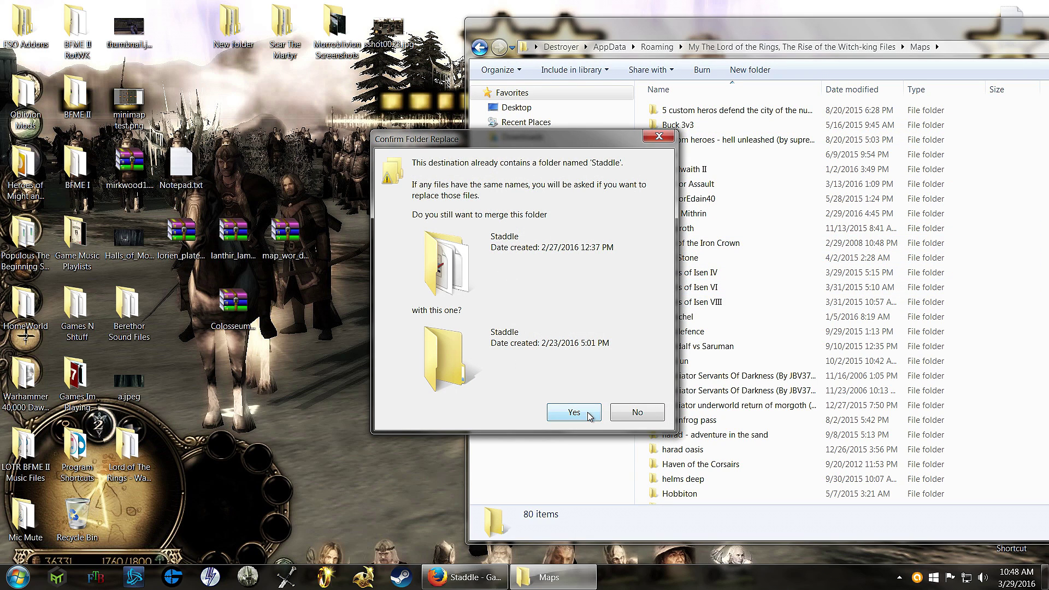
pyautogui.click(573, 412)
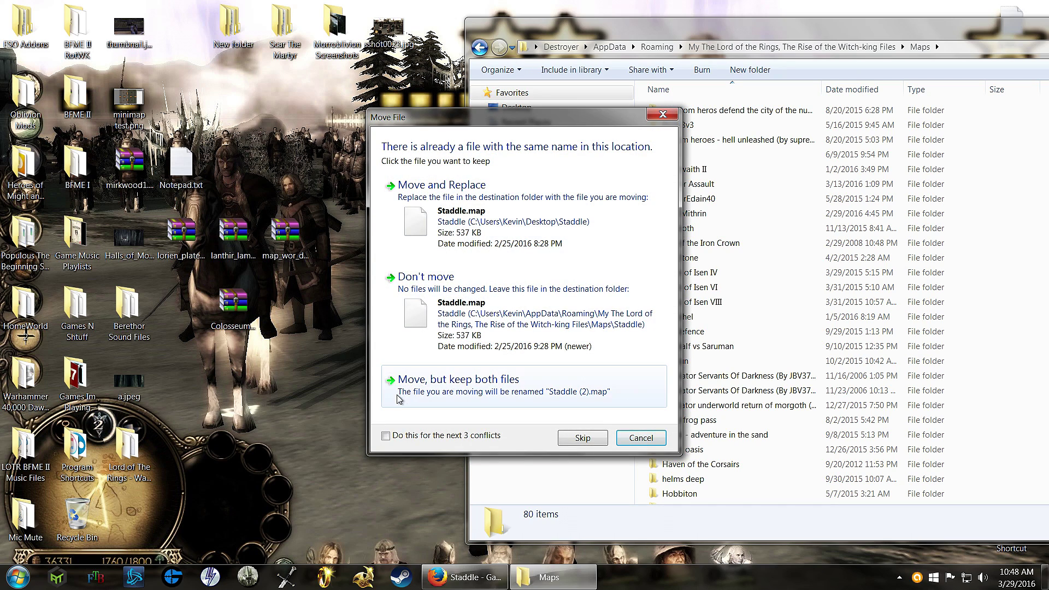
pyautogui.click(442, 184)
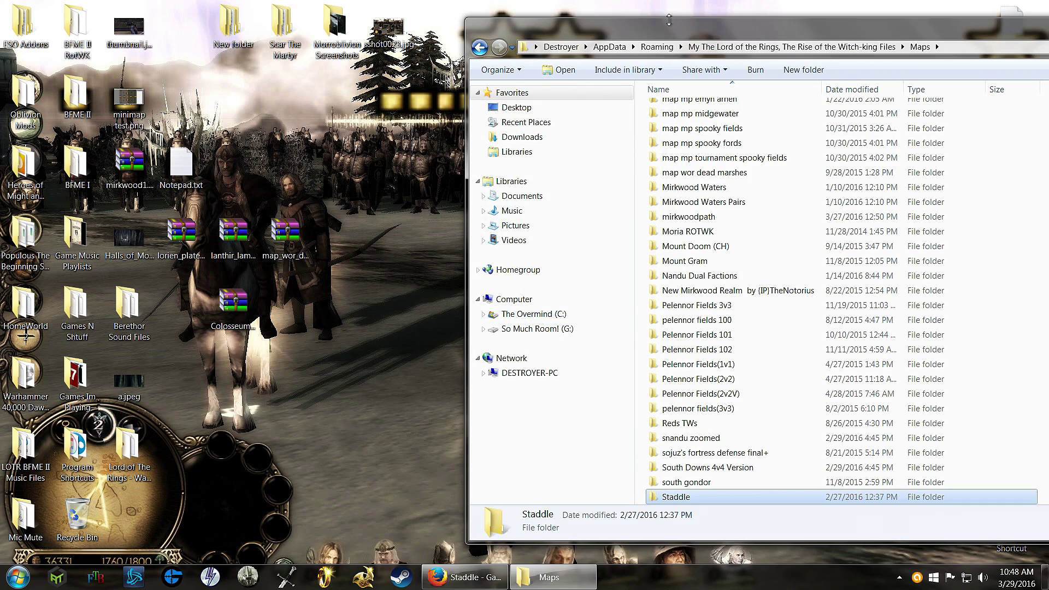
pyautogui.moveTo(743, 35); pyautogui.dragTo(497, 69)
pyautogui.scroll(-3, 513, 283)
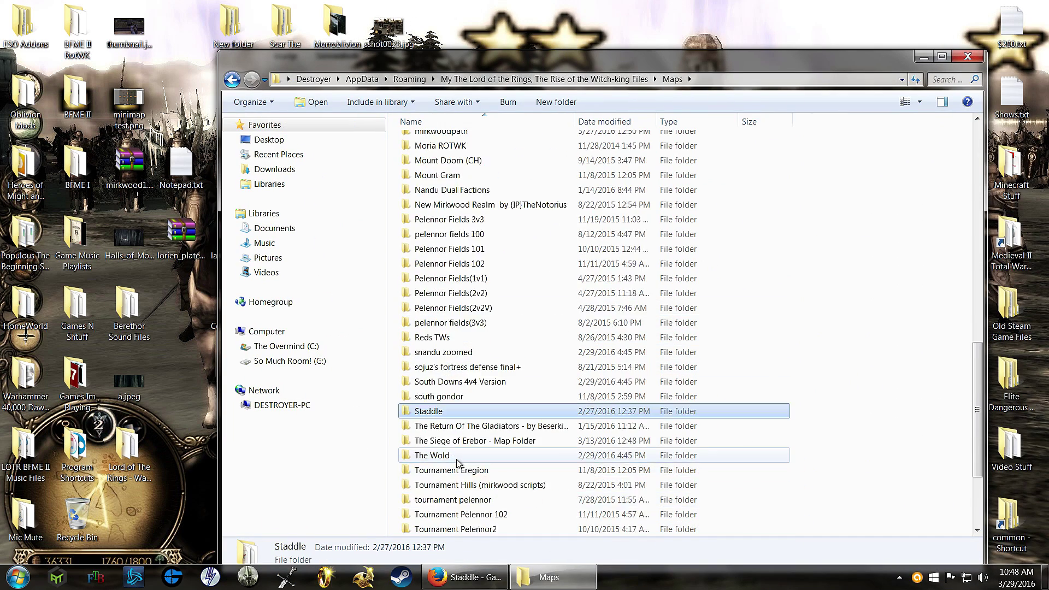
pyautogui.hotkey('alt', 'F4')
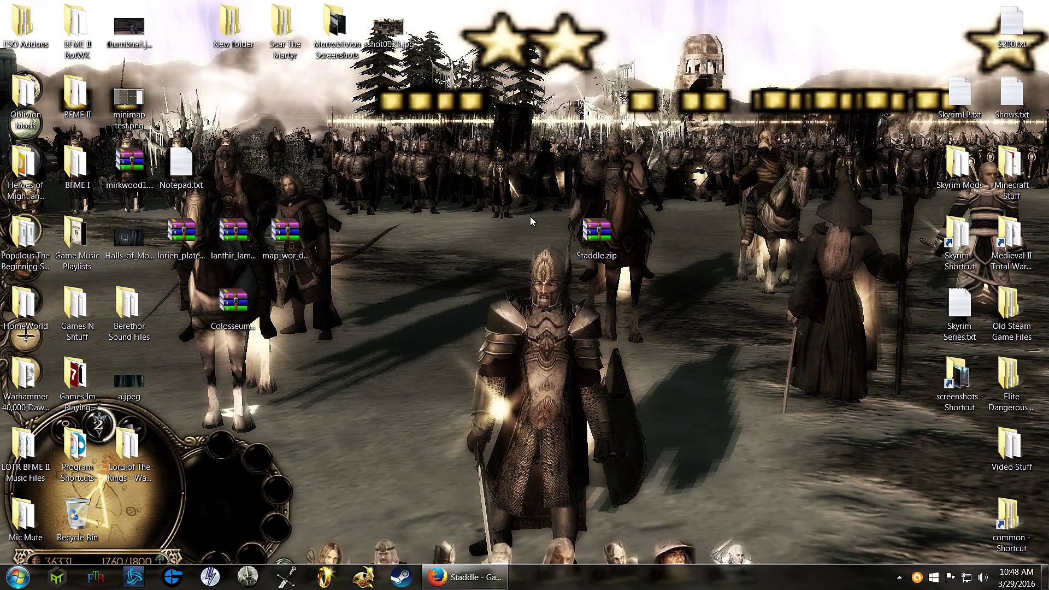
# Follow the BFME II RotWK shortcut to the Witch-king files, then place Staddle.zip beside Colosseum.
pyautogui.moveTo(596, 235); pyautogui.dragTo(493, 235)
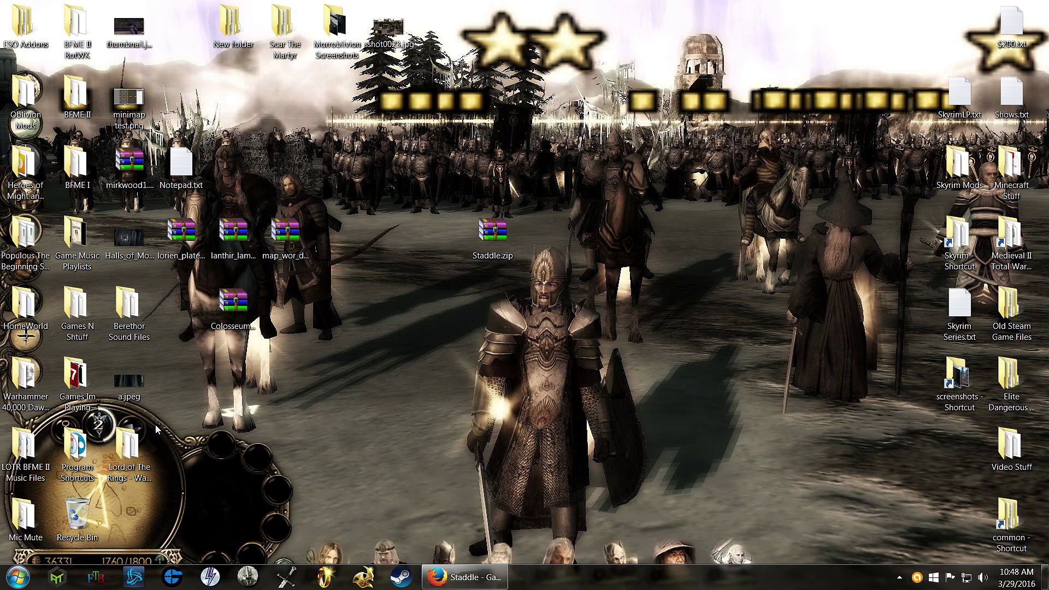
pyautogui.click(75, 32)
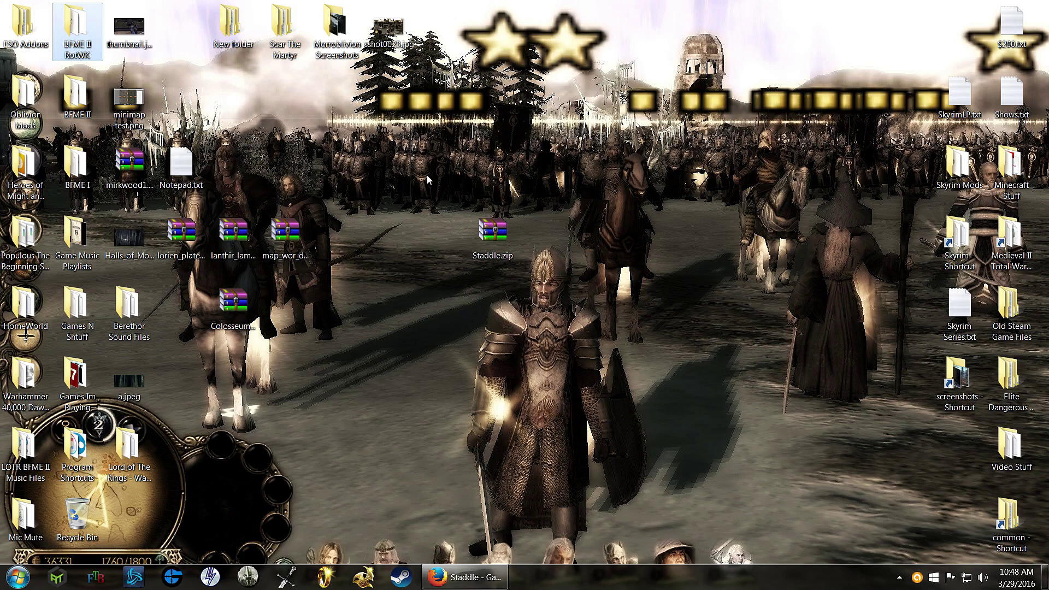
pyautogui.press('Return')
pyautogui.scroll(-2, 512, 304)
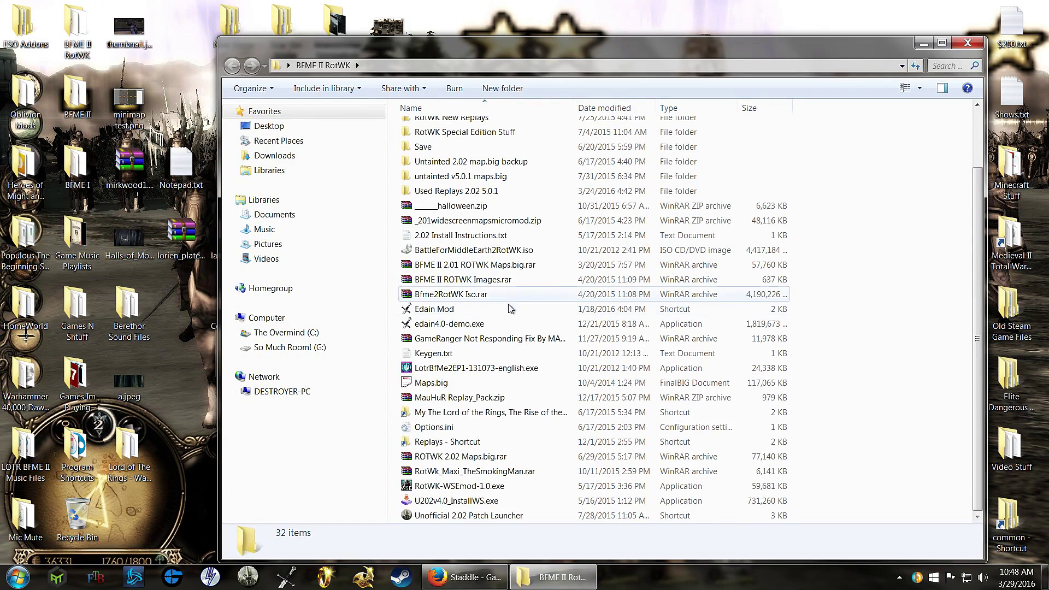
pyautogui.click(448, 413)
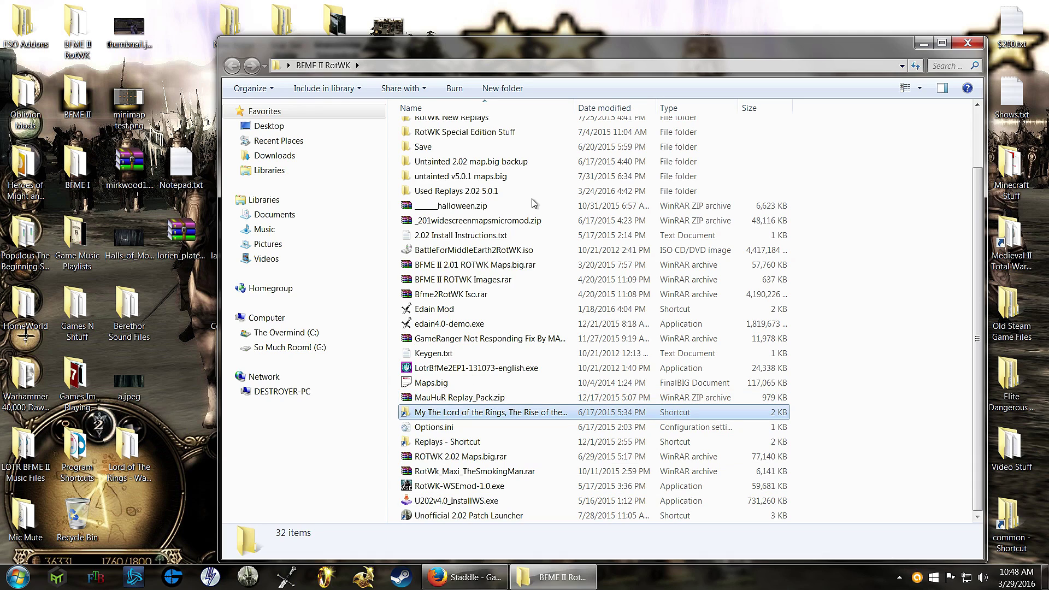
pyautogui.press('Return')
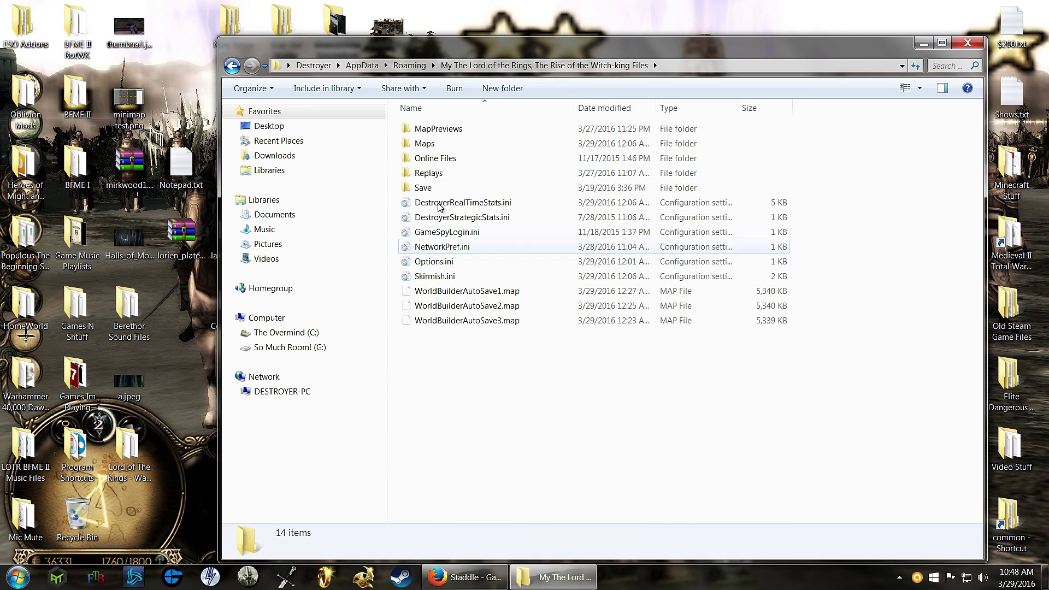
pyautogui.click(967, 42)
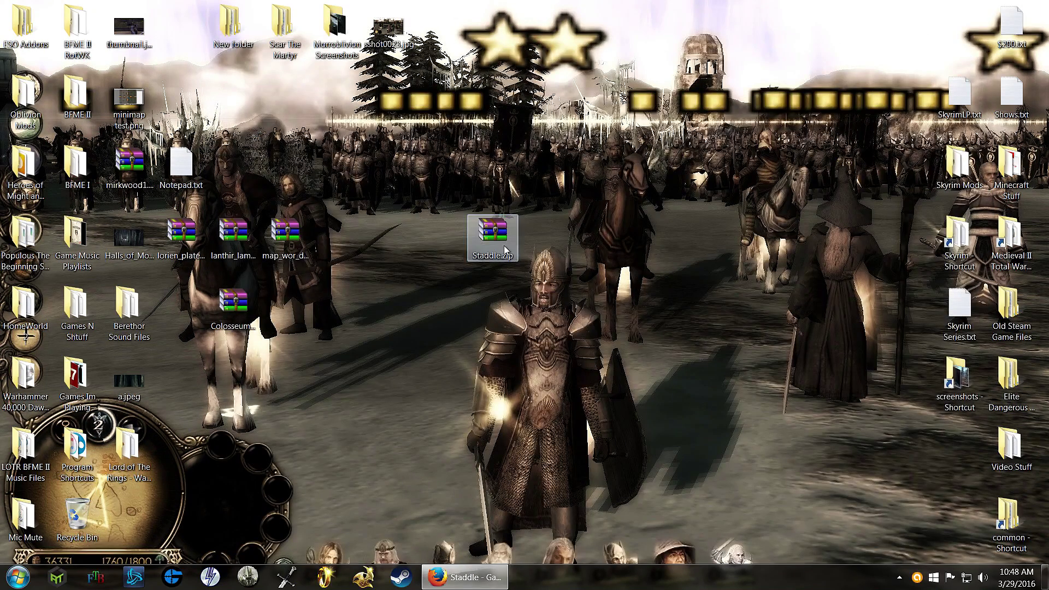
pyautogui.moveTo(294, 326); pyautogui.dragTo(293, 324)
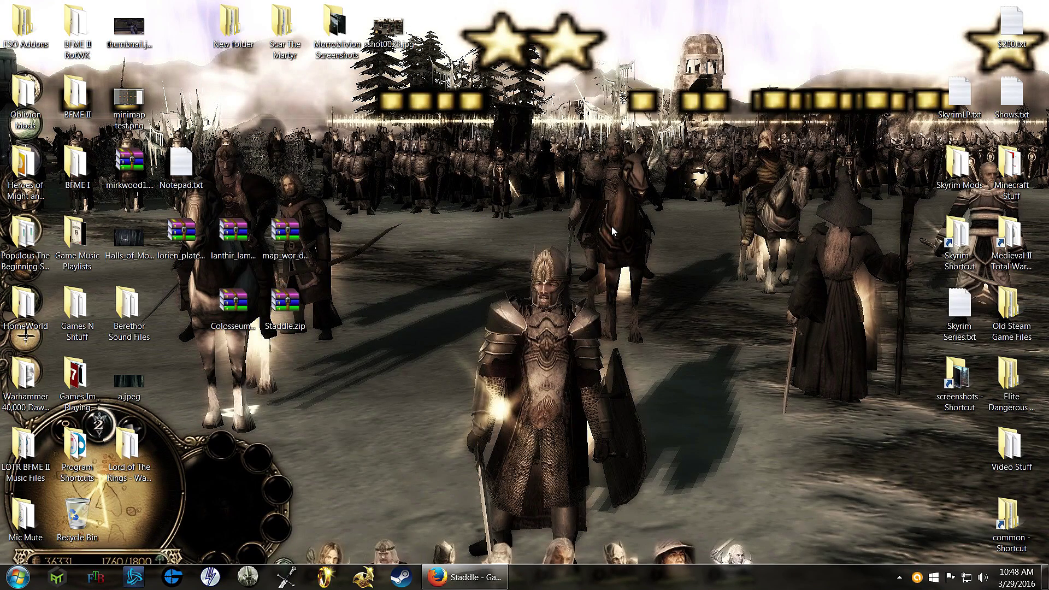